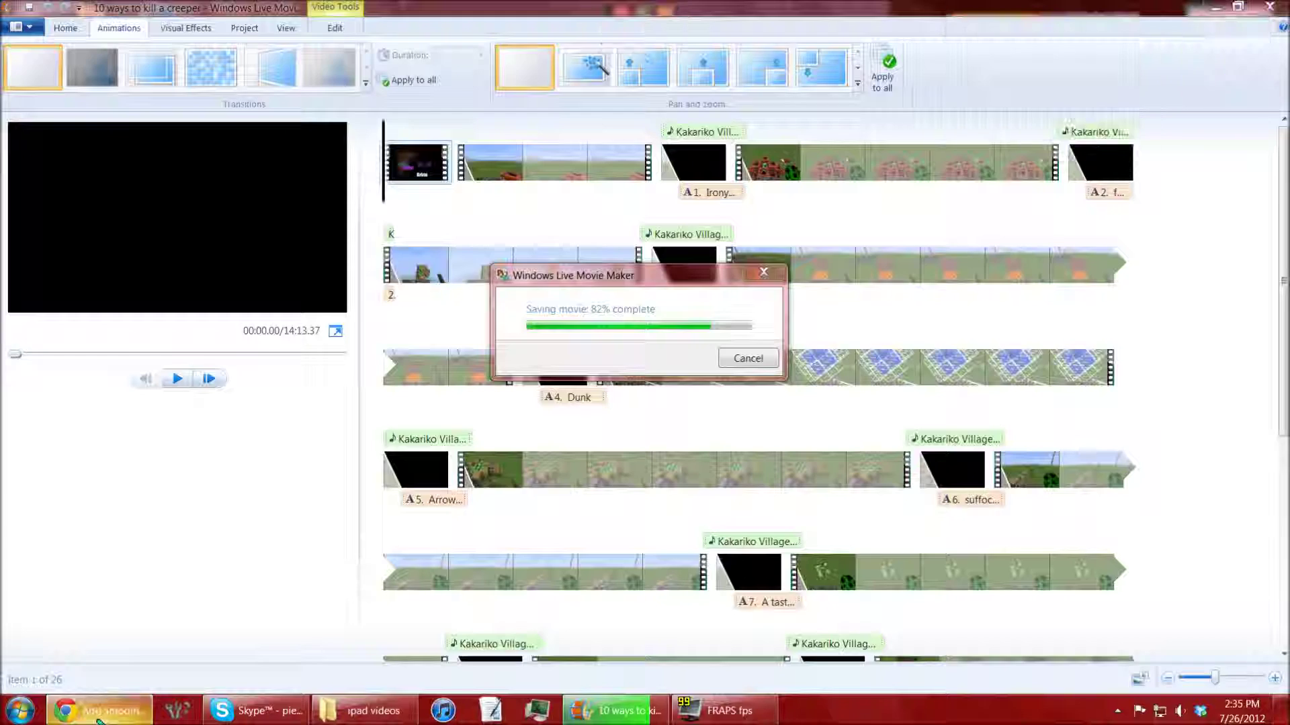
- Bring Chrome forward and follow the UGOCraft Mod for 1.2.5 download link
left_click(101, 710)
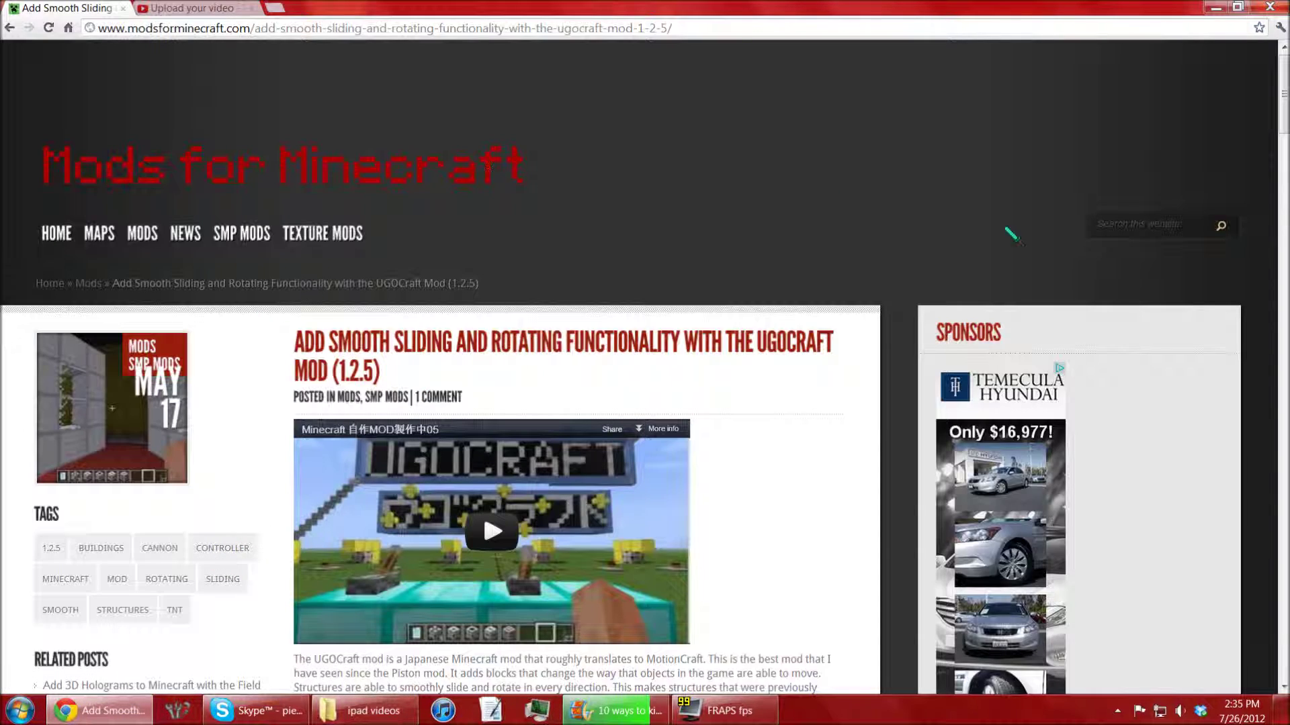
left_click_drag(1283, 106, 1284, 264)
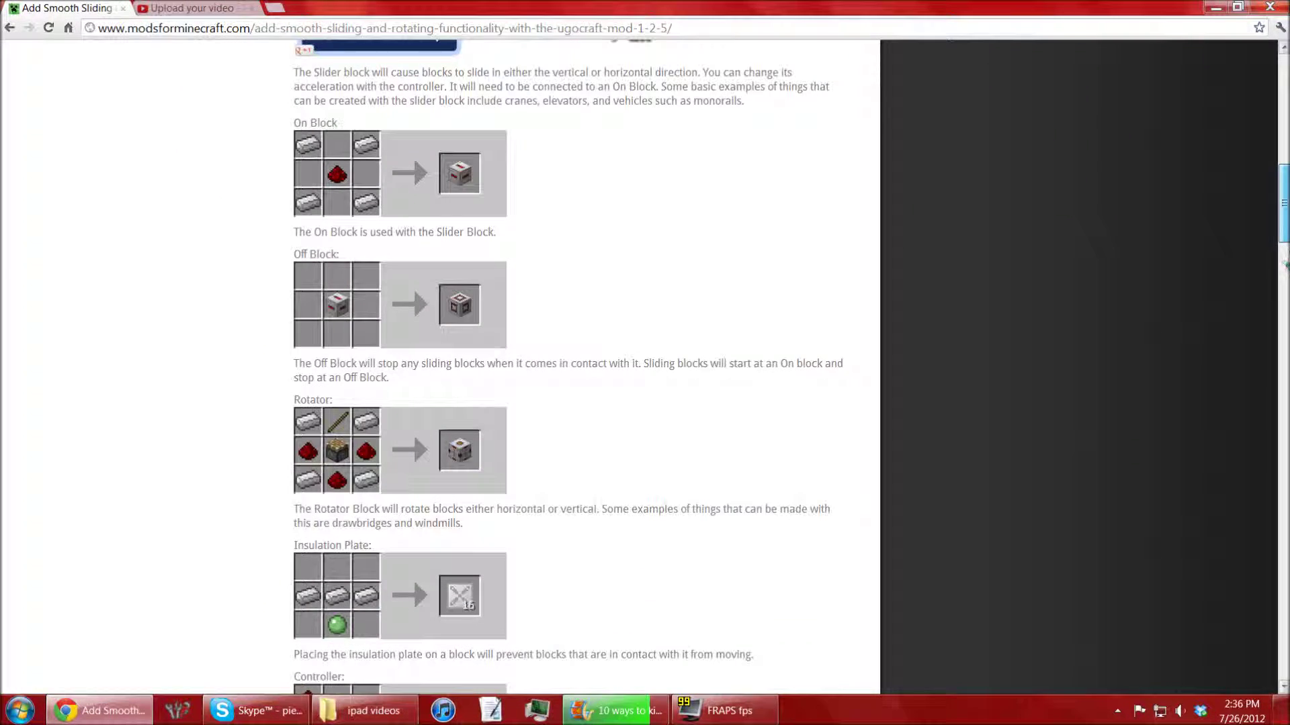
left_click_drag(1285, 272, 1285, 301)
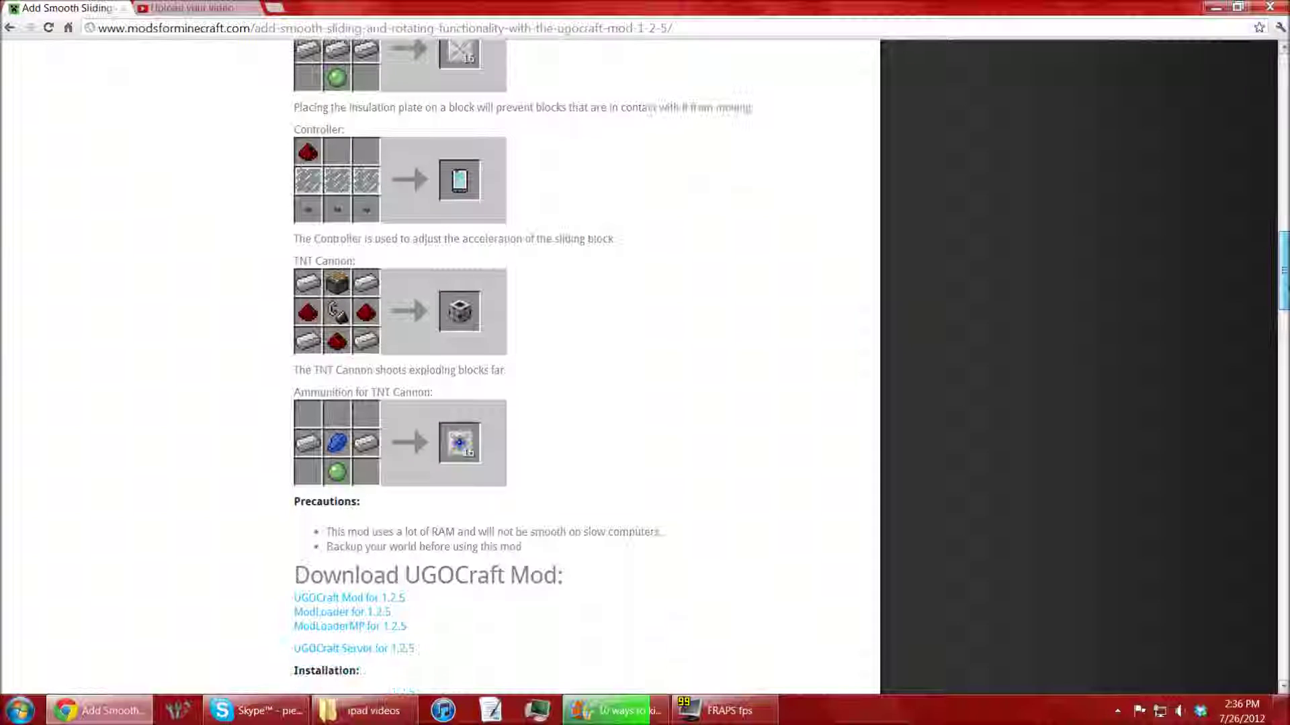
left_click_drag(1285, 300, 1285, 314)
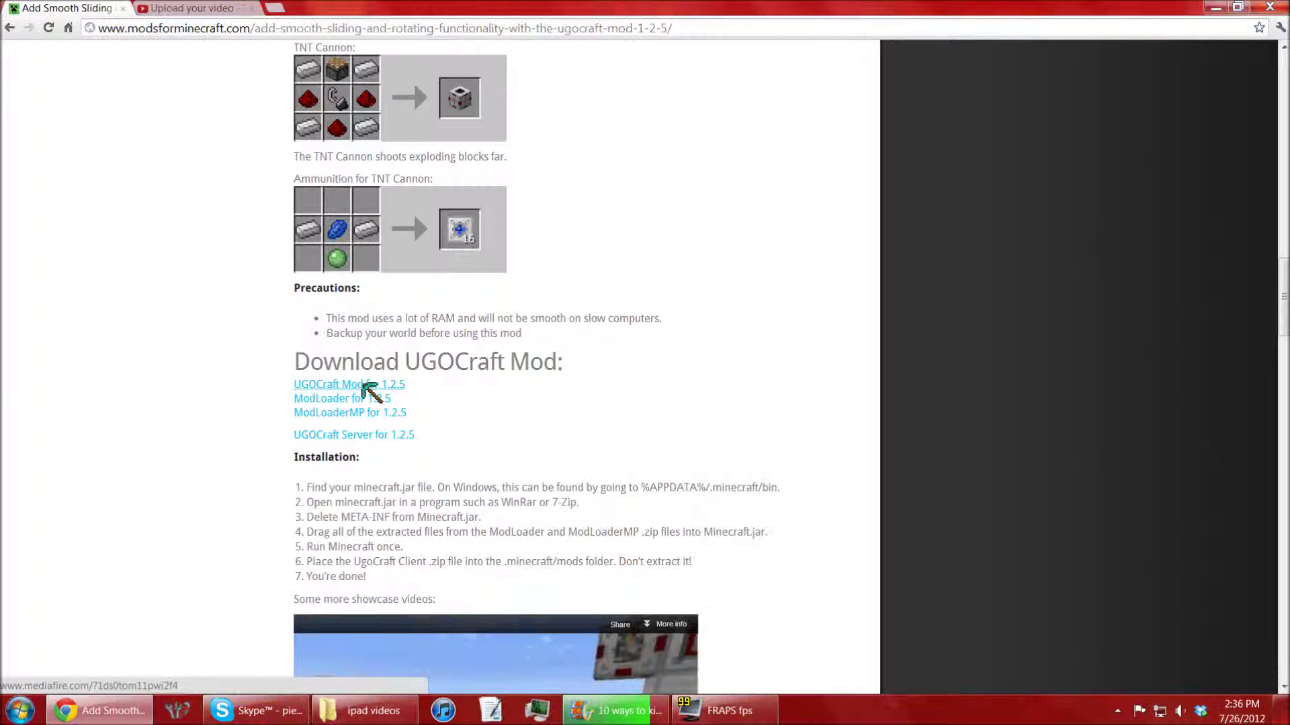
left_click(369, 392)
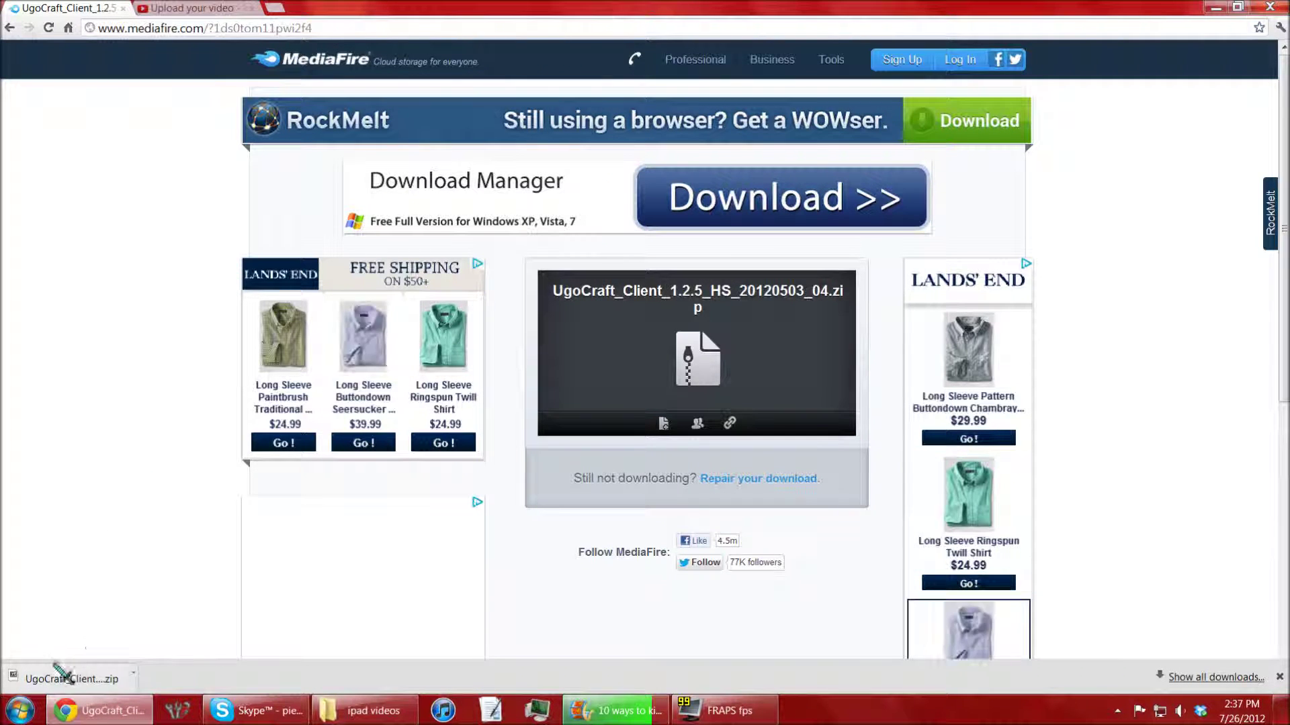
- Open the downloaded UgoCraft Client zip in 7-Zip and move it to the screen's right half
left_click(58, 681)
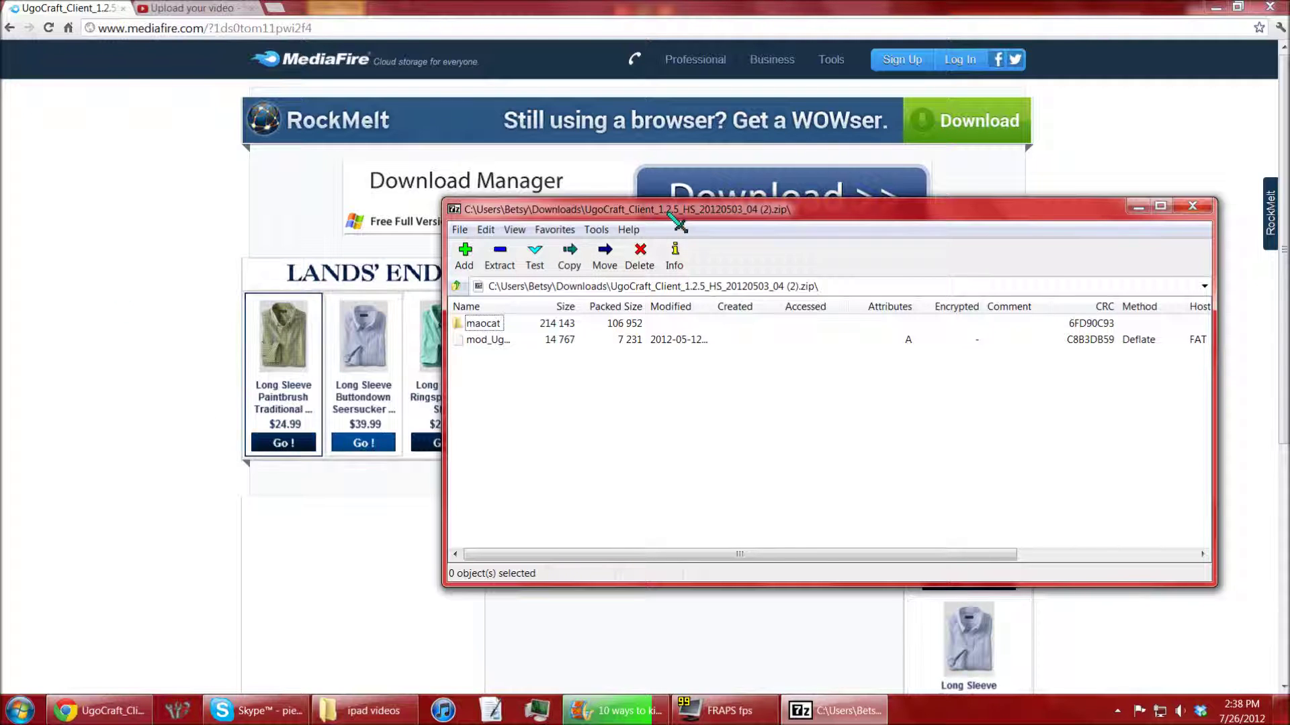
left_click_drag(679, 225, 1289, 301)
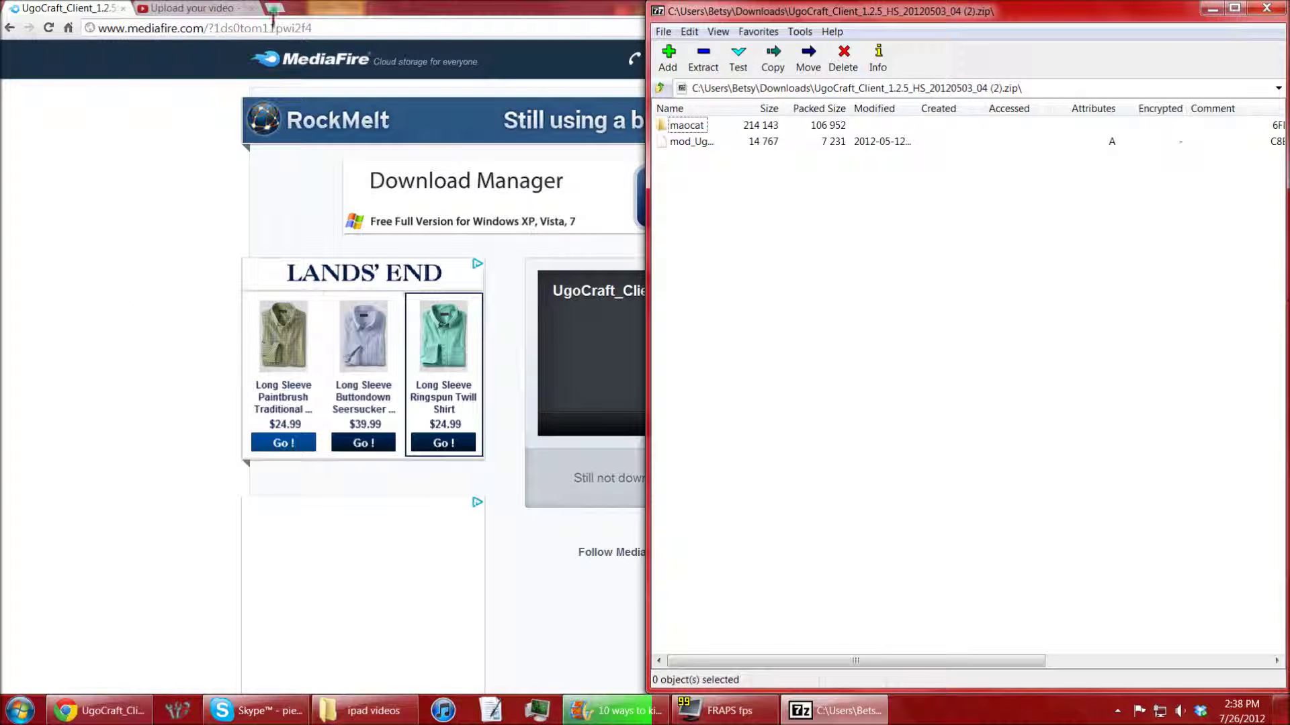
- Return Chrome to the UGOCraft mod article and minimize the UgoCraft client archive
left_click(12, 28)
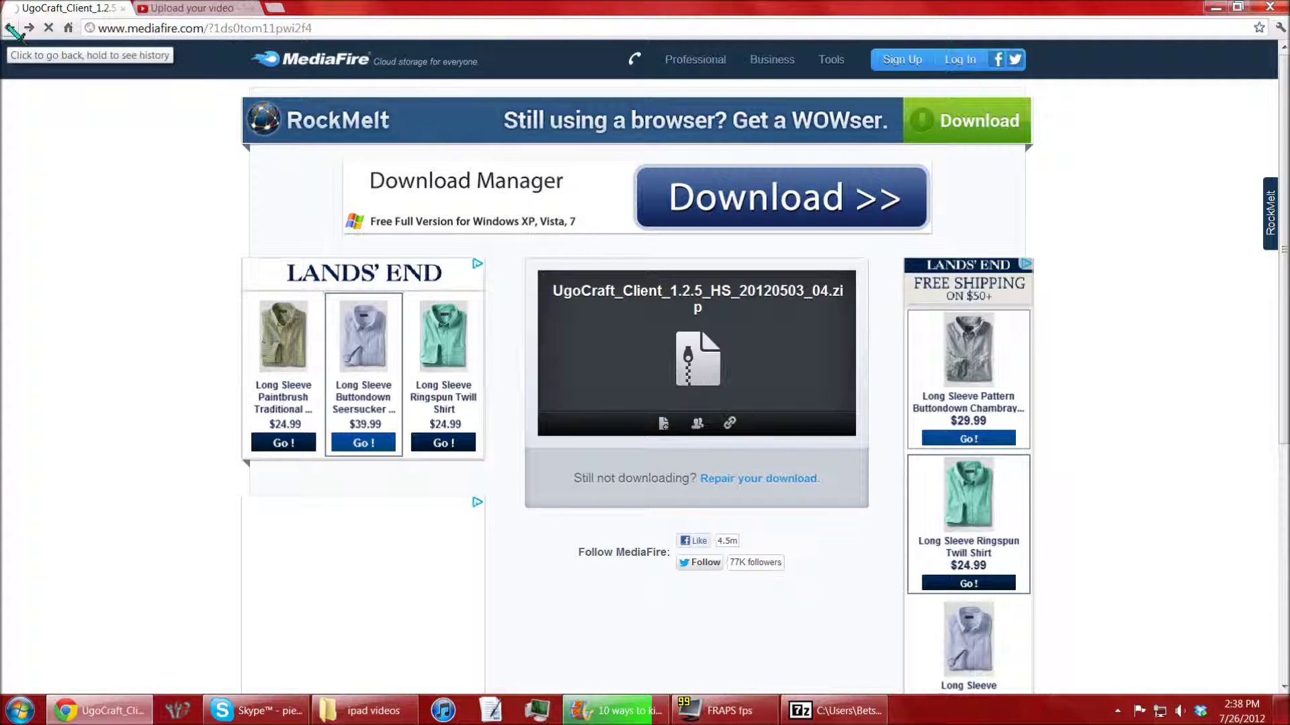
left_click(11, 29)
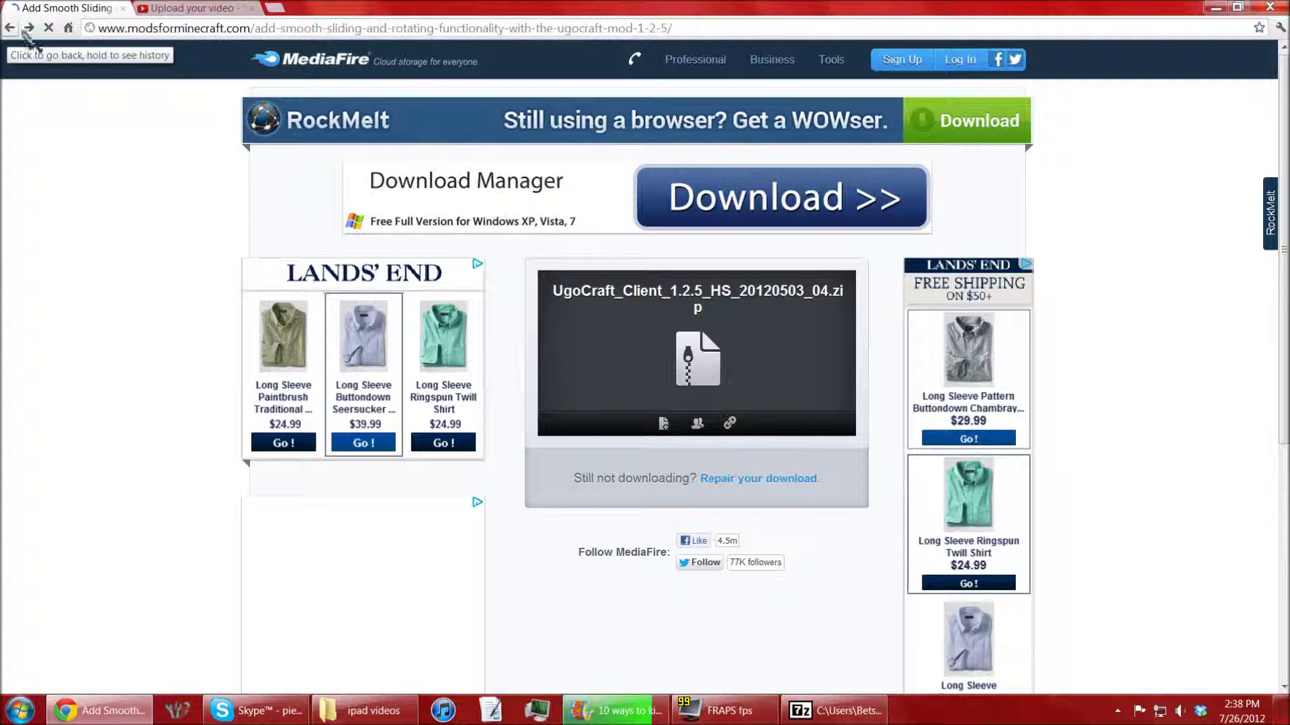
left_click(875, 716)
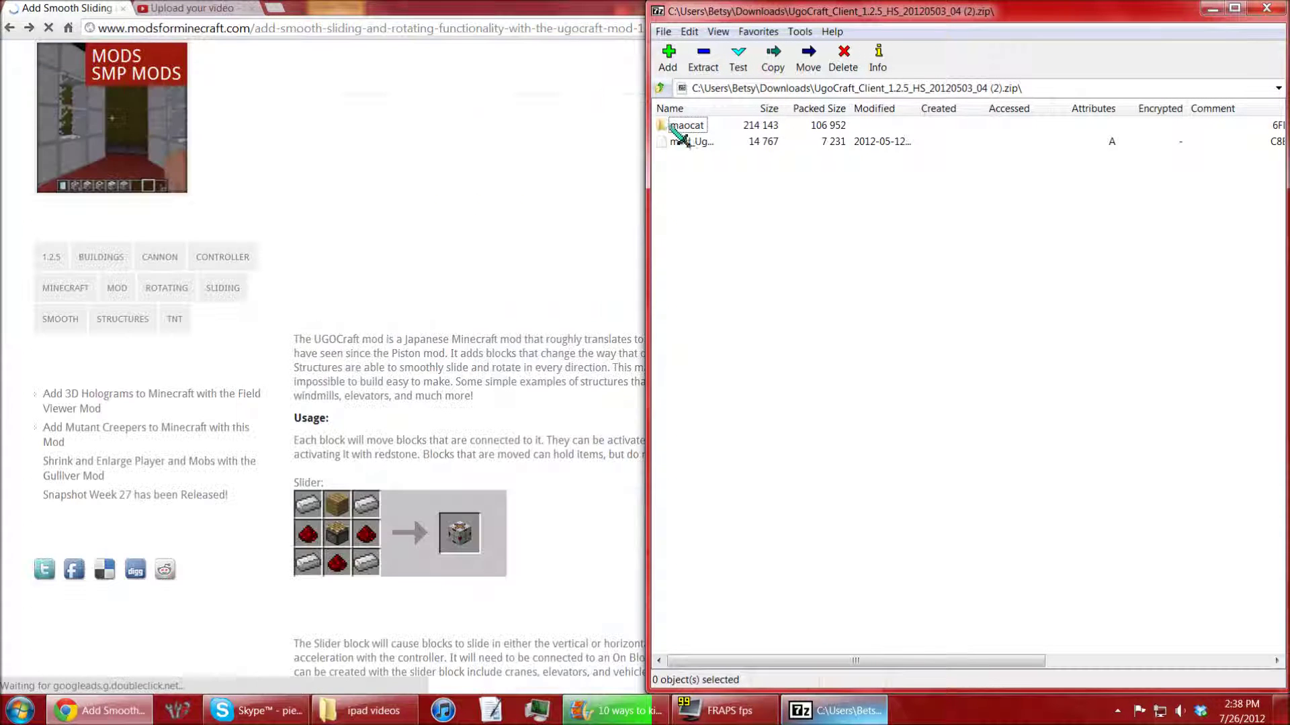
left_click(836, 712)
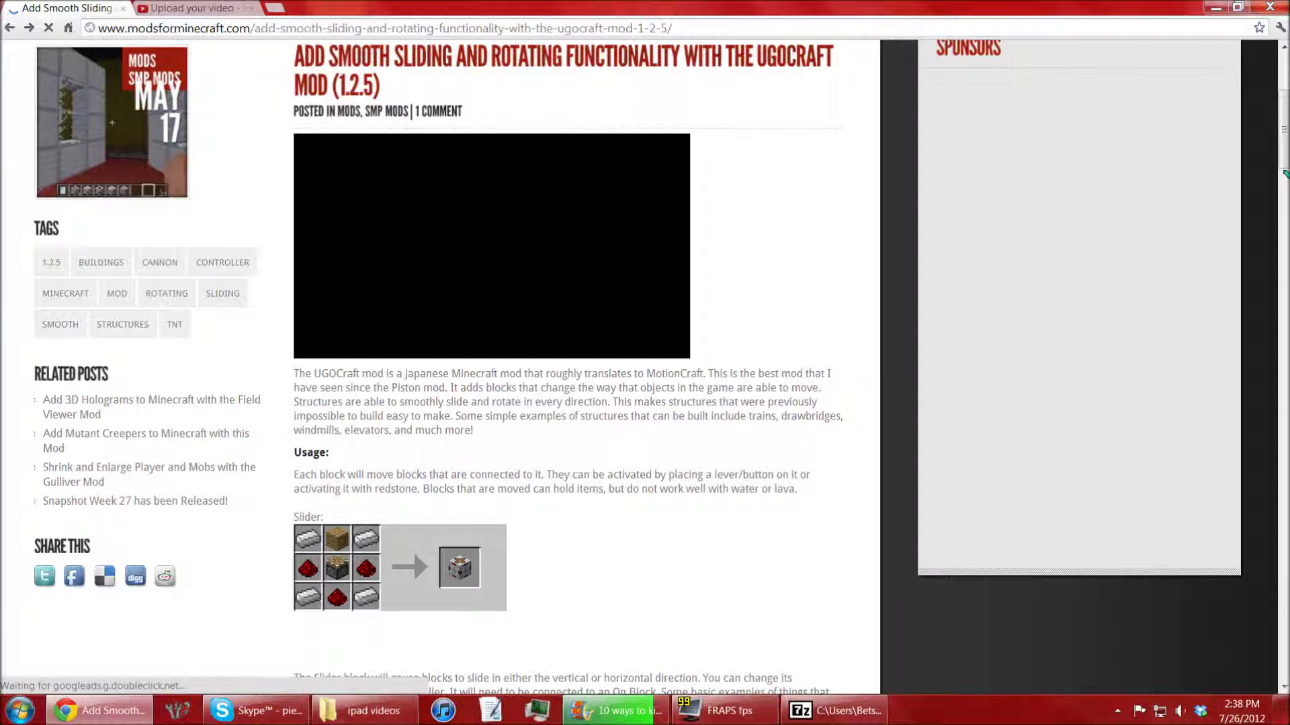
scroll(645, 403, "down", 10)
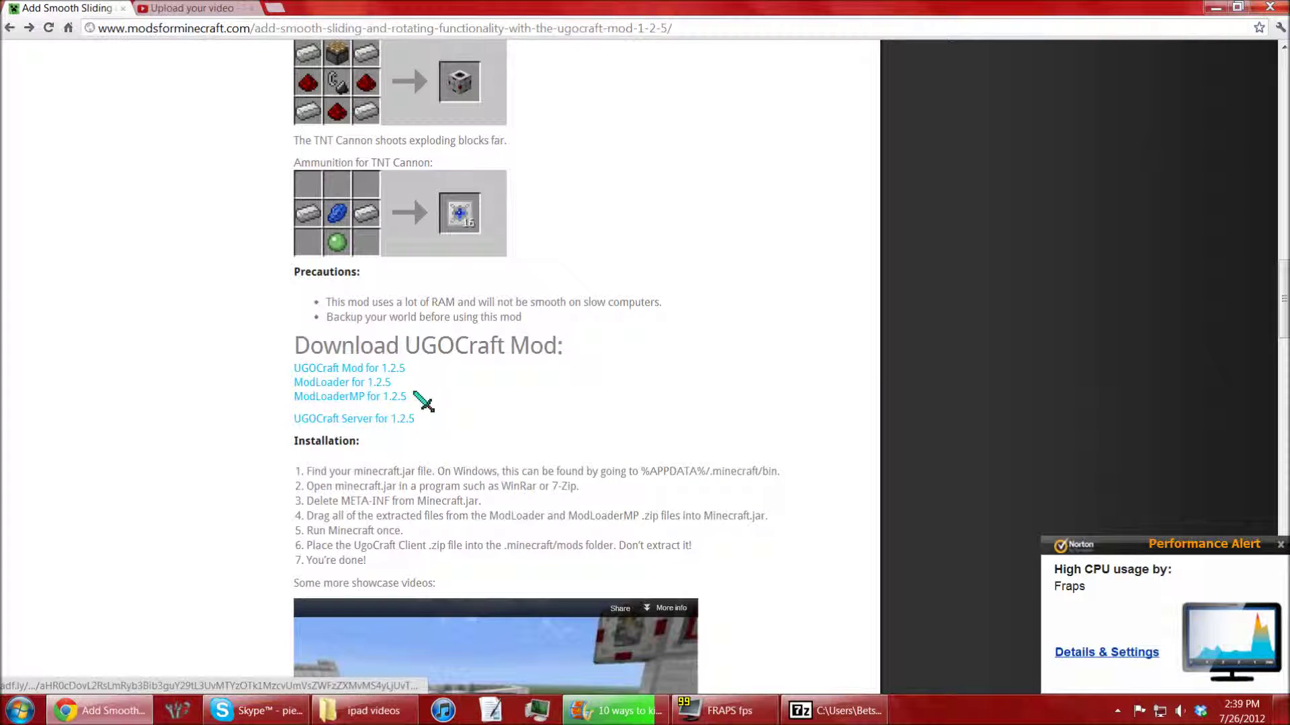
- Download ModLoader and ModLoaderMP for 1.2.5 and open both zips from the download bar
left_click(386, 397)
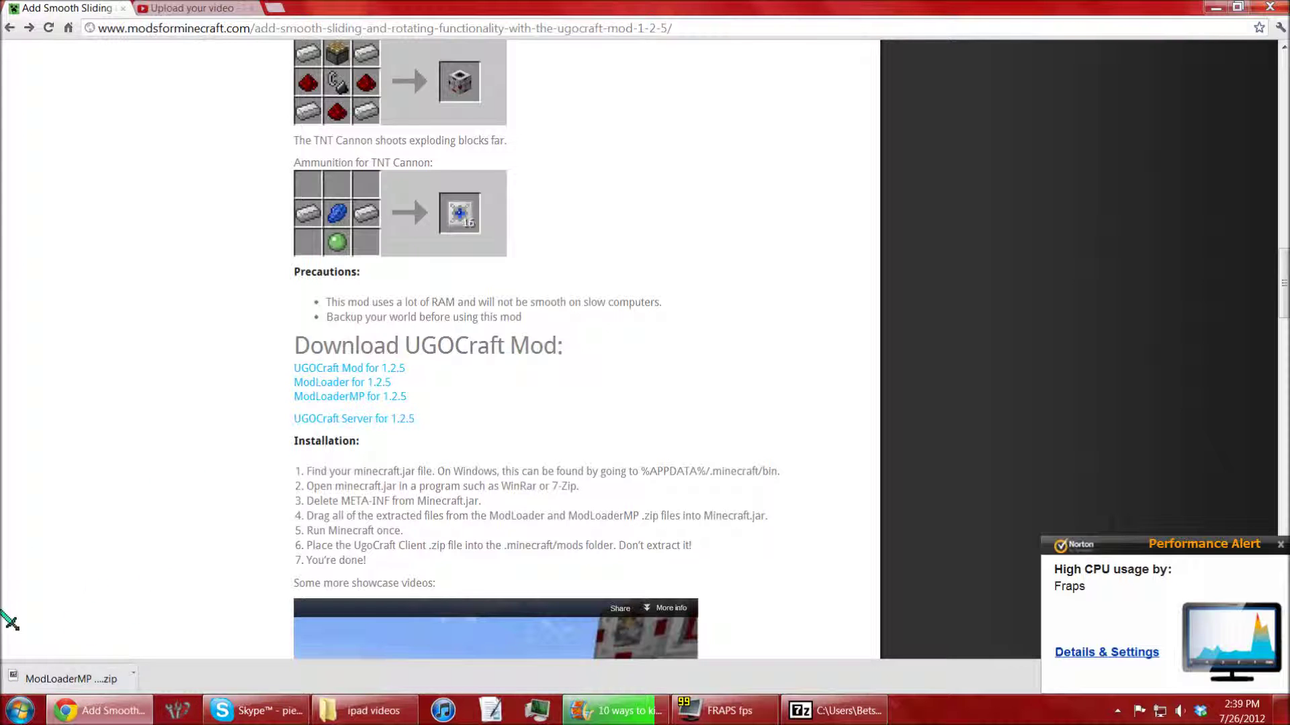
left_click(341, 397)
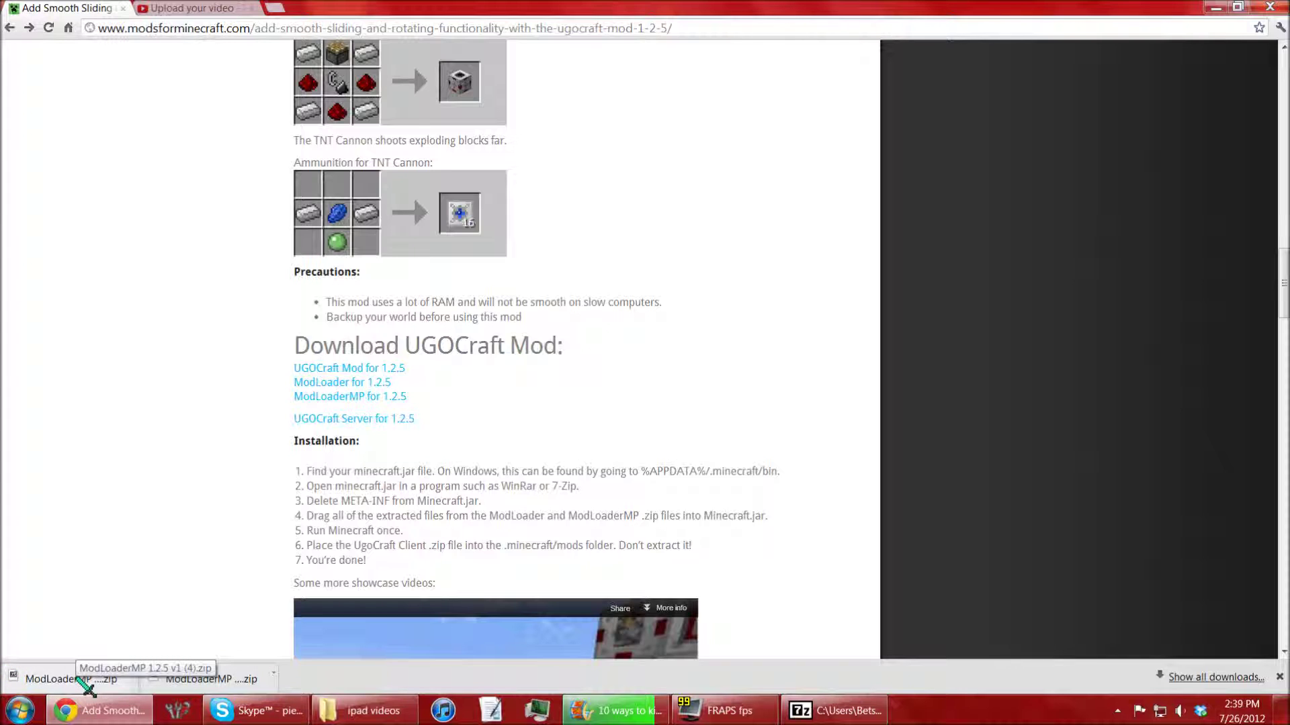
left_click(86, 681)
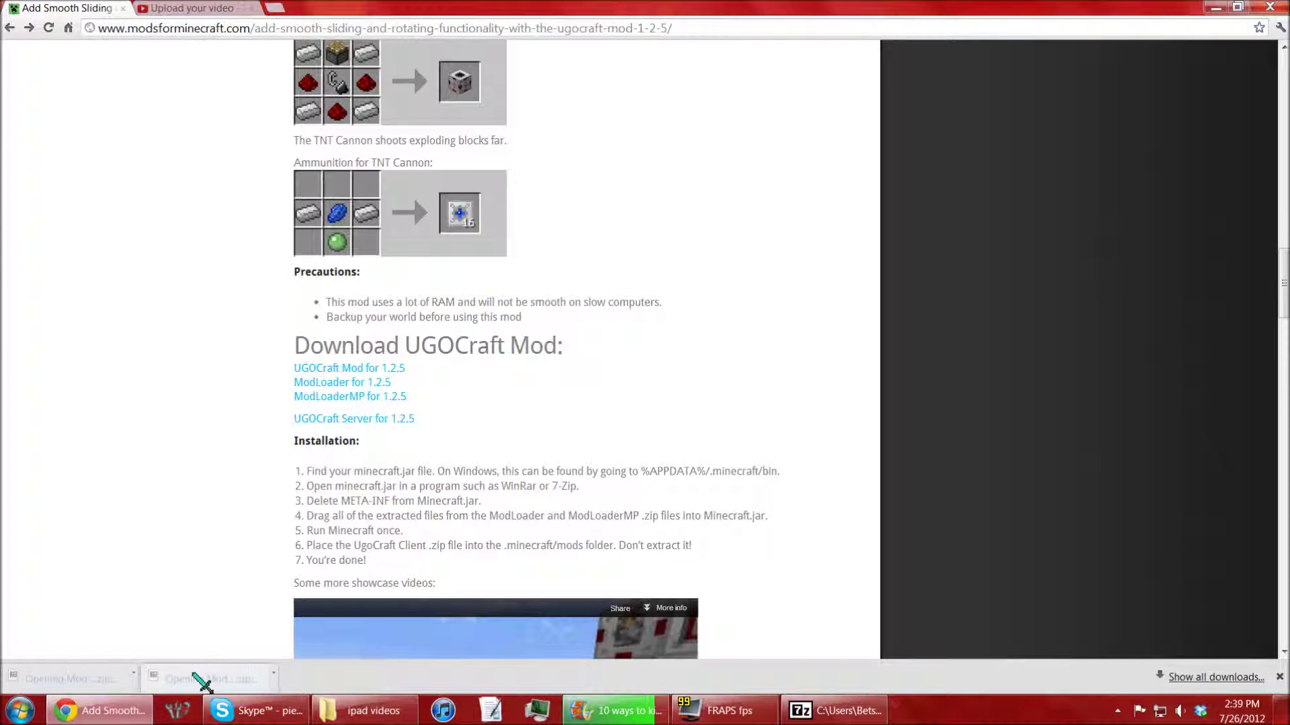
left_click(196, 680)
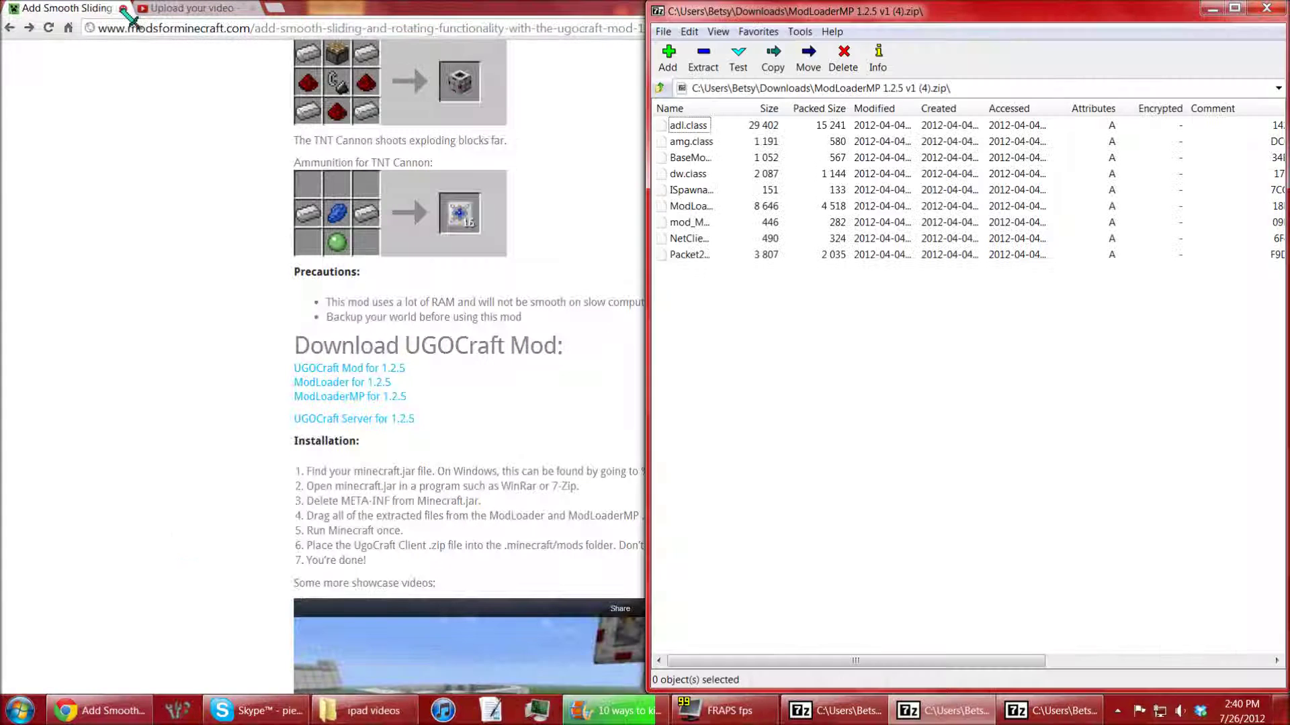
left_click(121, 16)
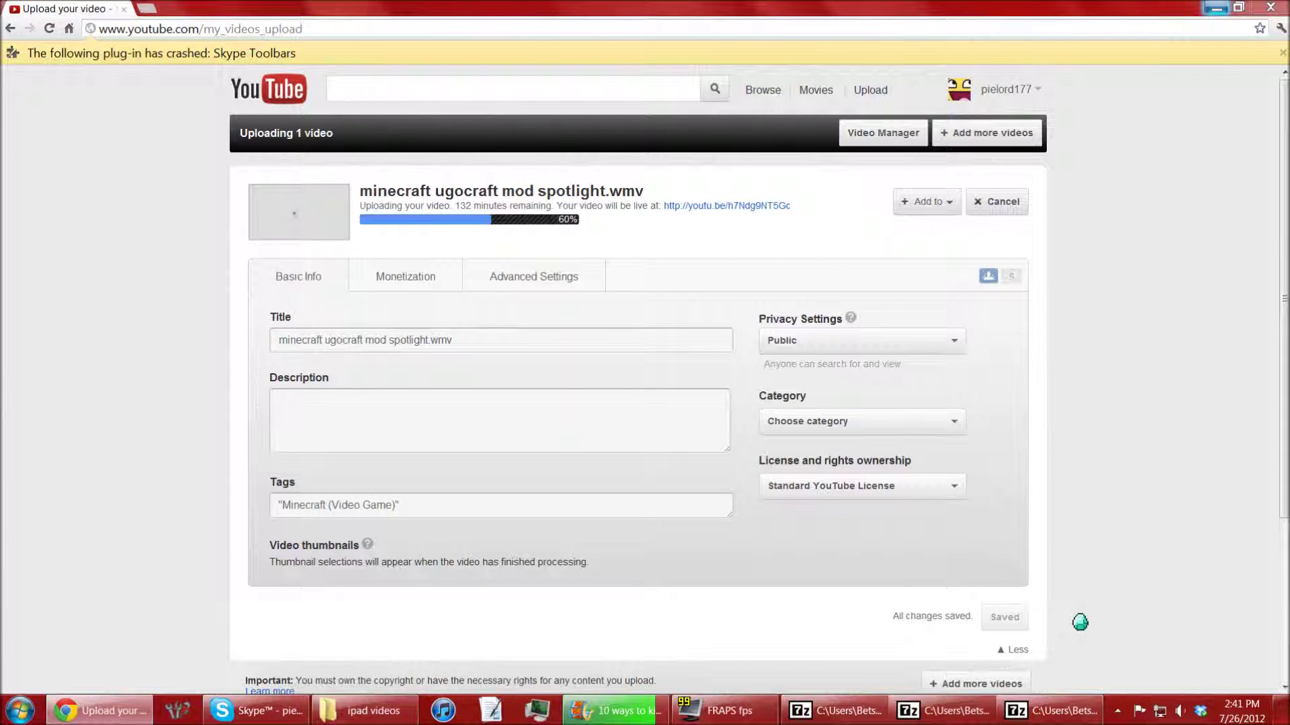
- Cycle through the ModLoaderMP, ModLoader and UgoCraft client archives, then open Start
left_click(1054, 712)
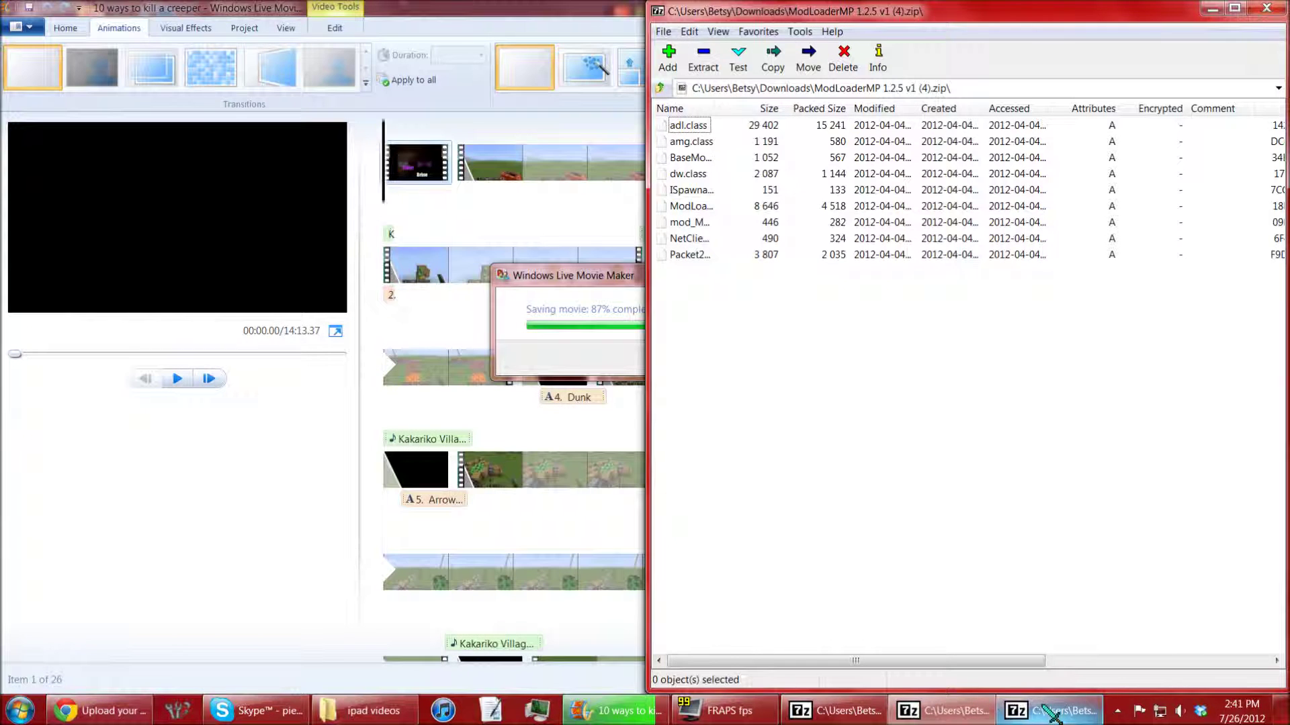
left_click(846, 711)
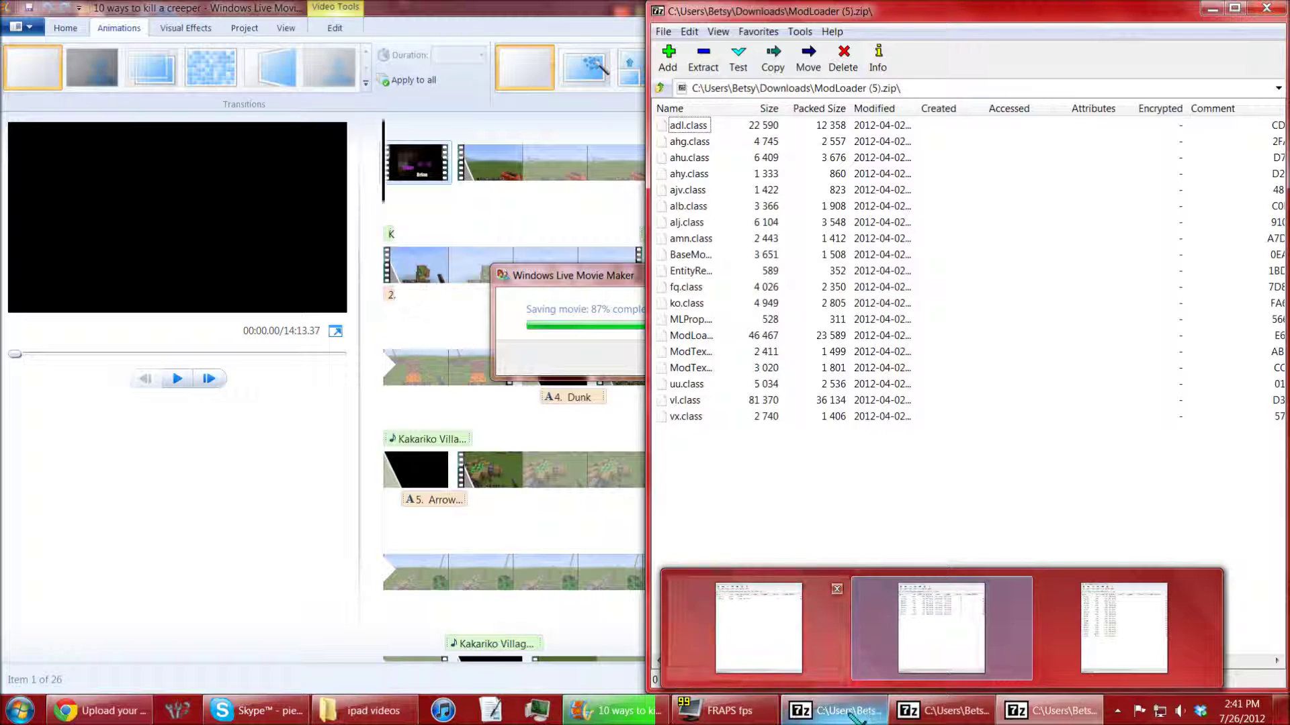
left_click(846, 712)
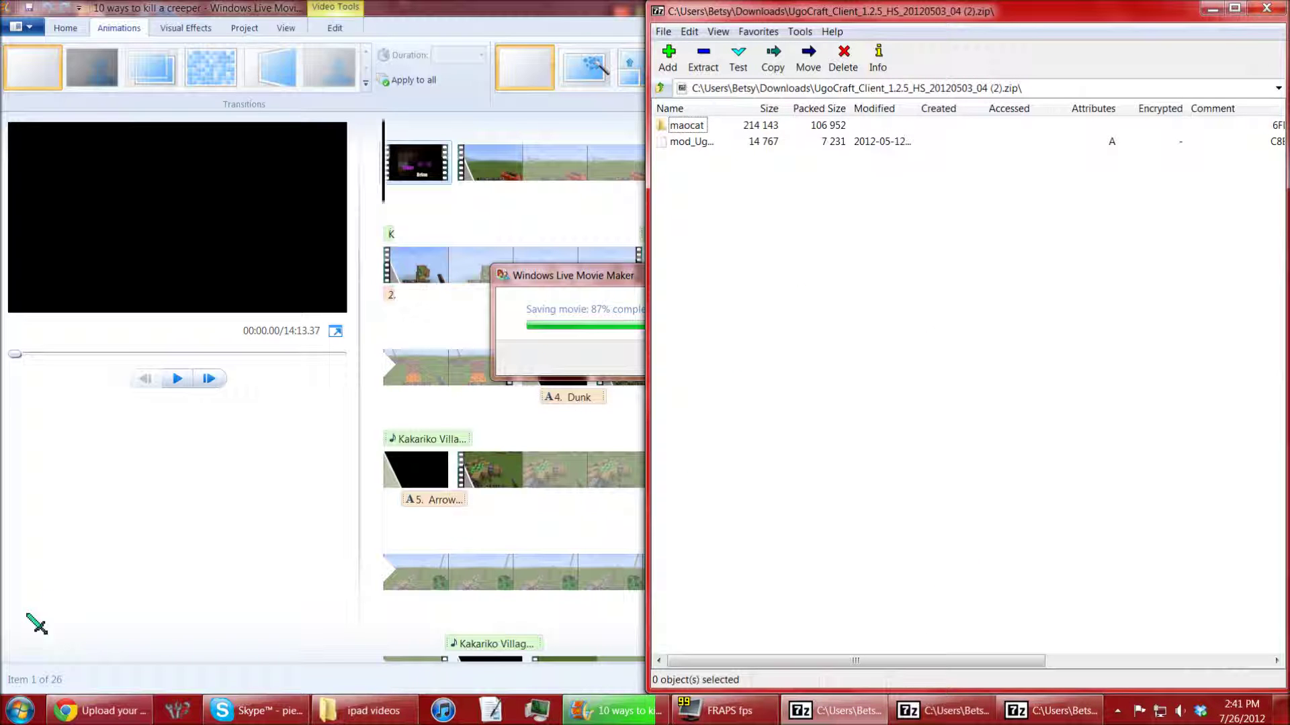
left_click(18, 682)
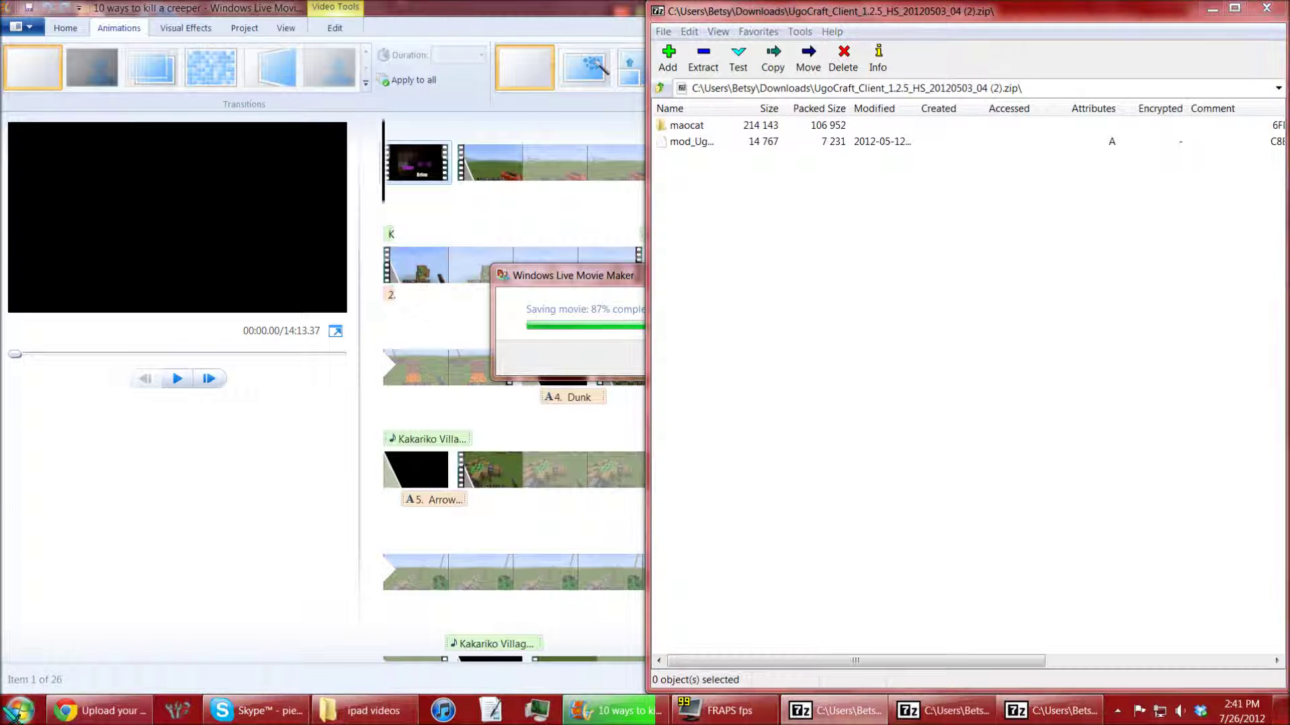
left_click(21, 710)
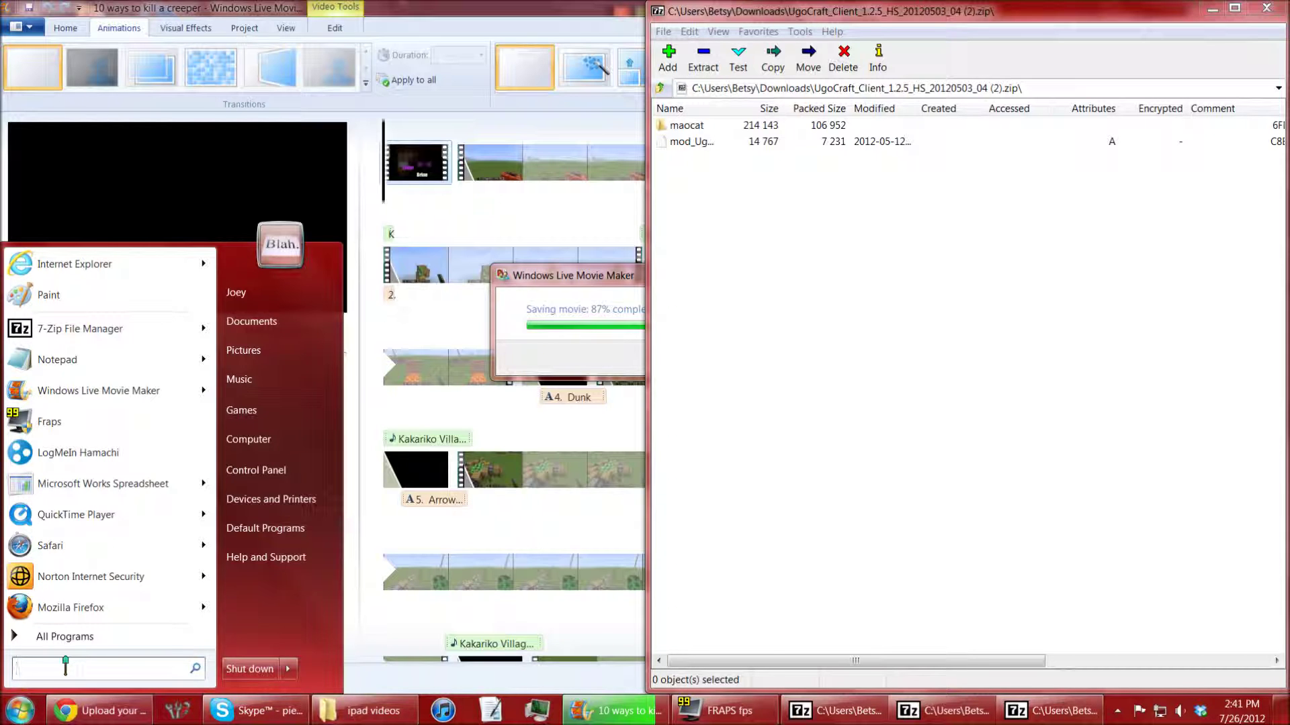
type("%app")
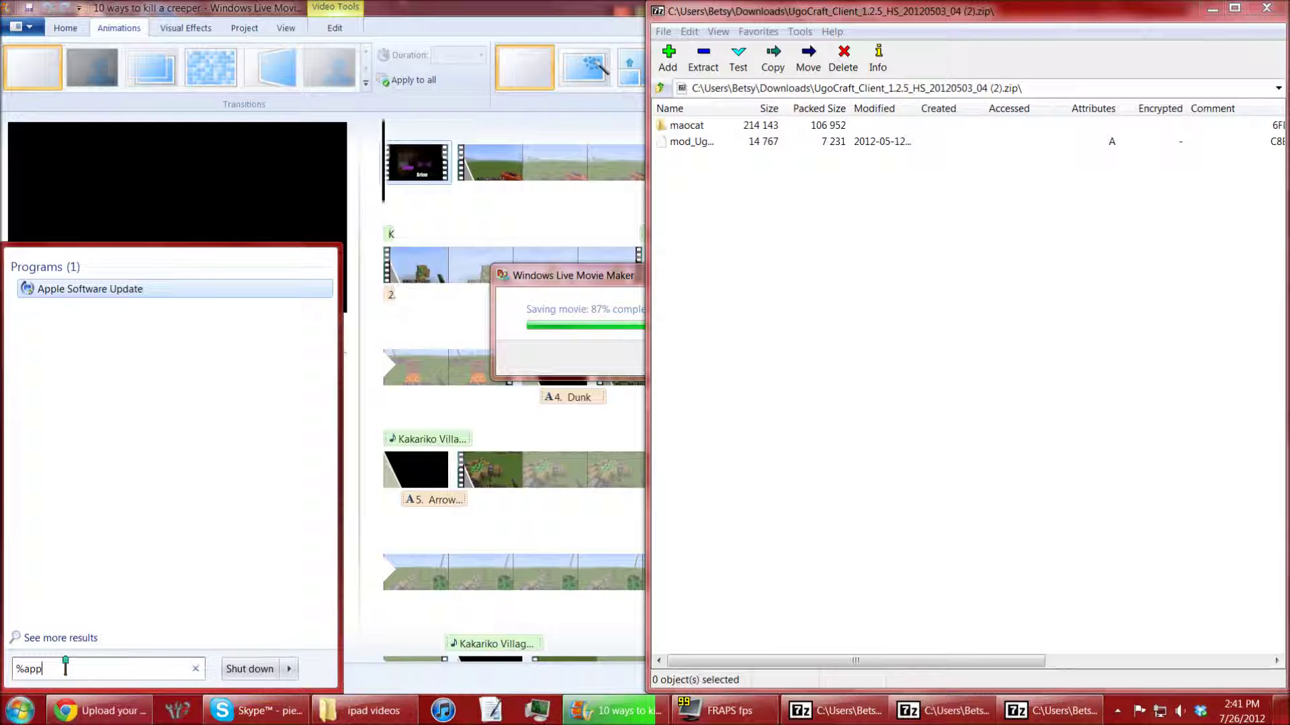
type("data")
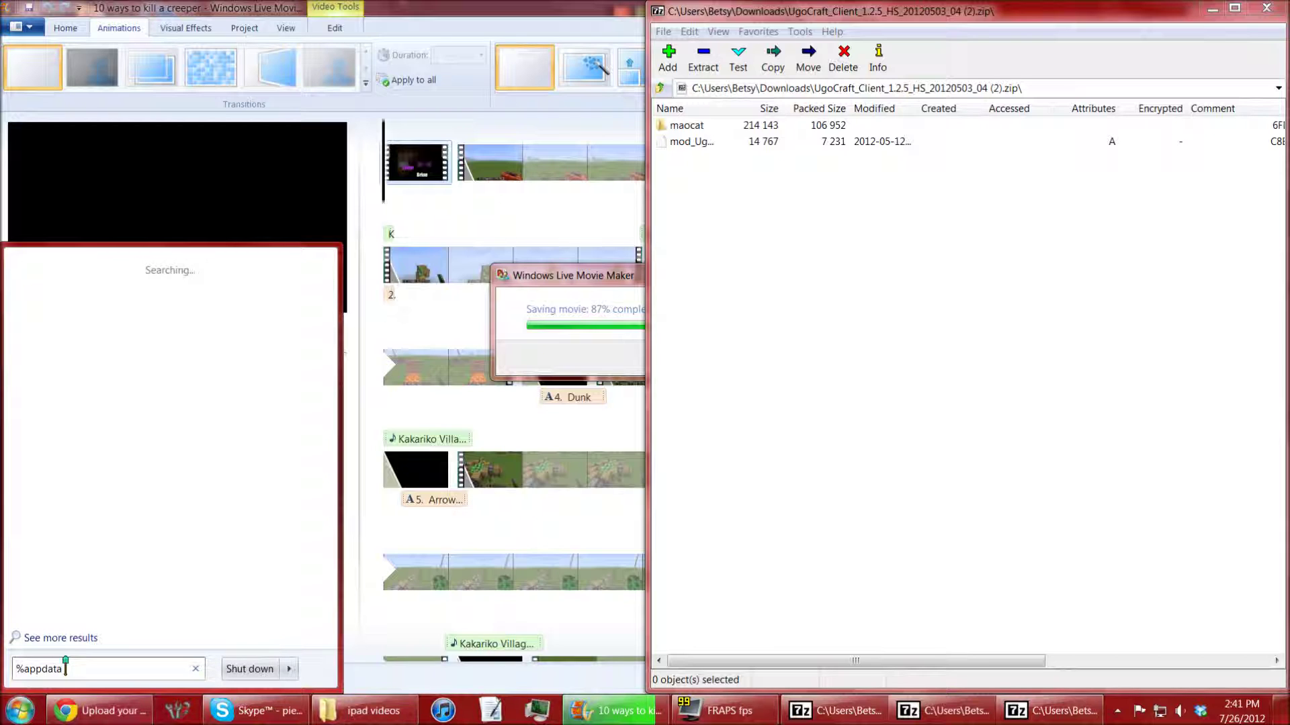
type("%")
- Open the %appdata% Roaming folder from Start search and move its window lower left
key("Return")
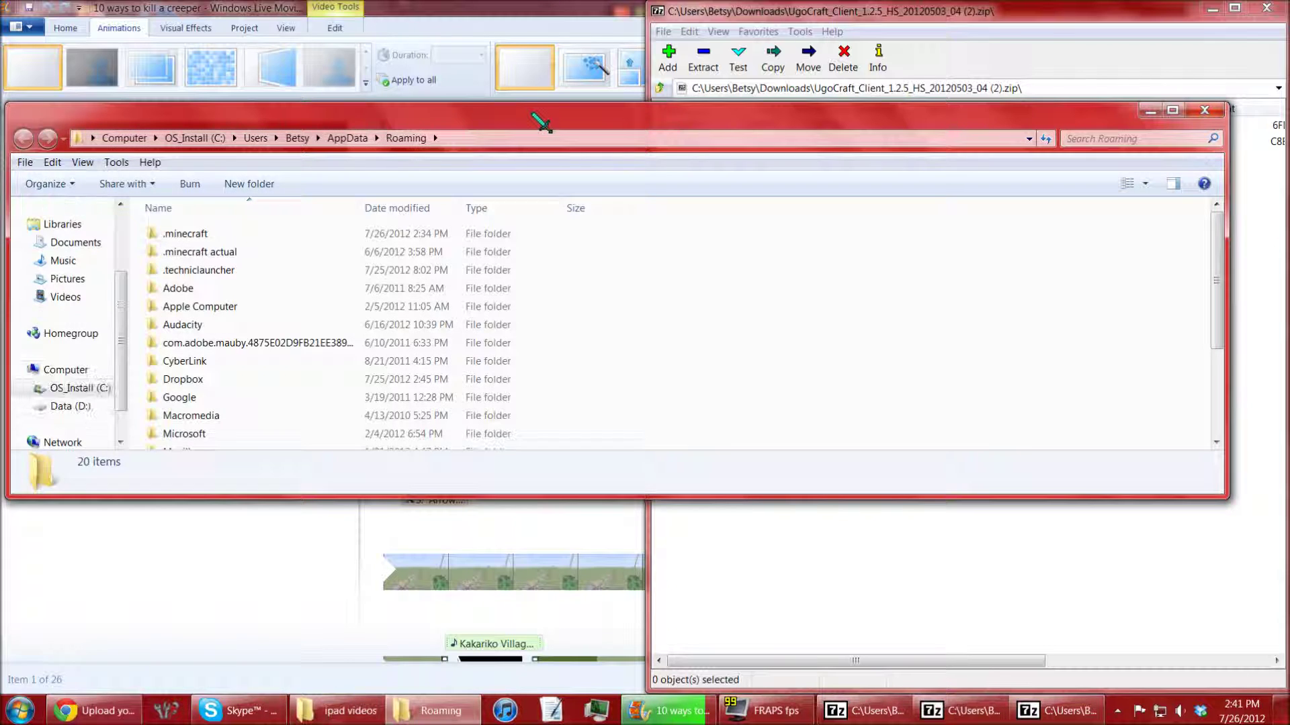
left_click_drag(541, 121, 9, 217)
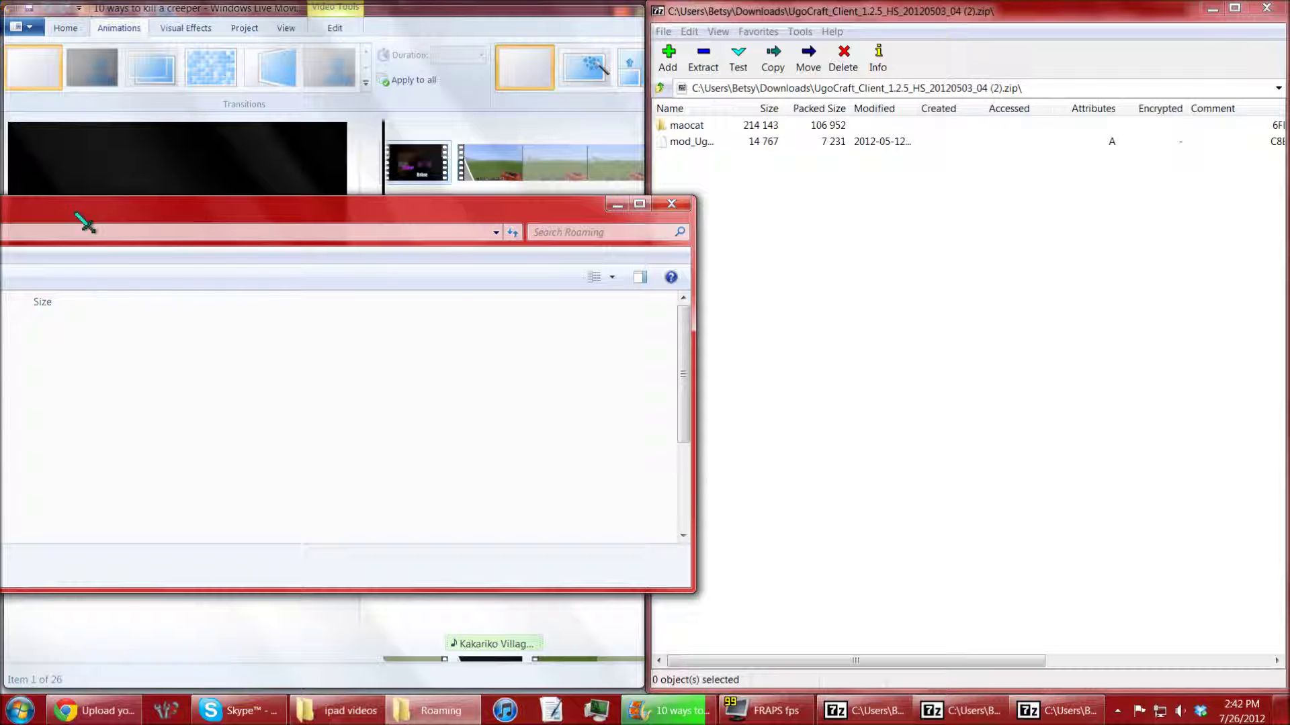
- Snap the Roaming window left, go into .minecraft\bin, and select minecraft.jar
key("super+Left")
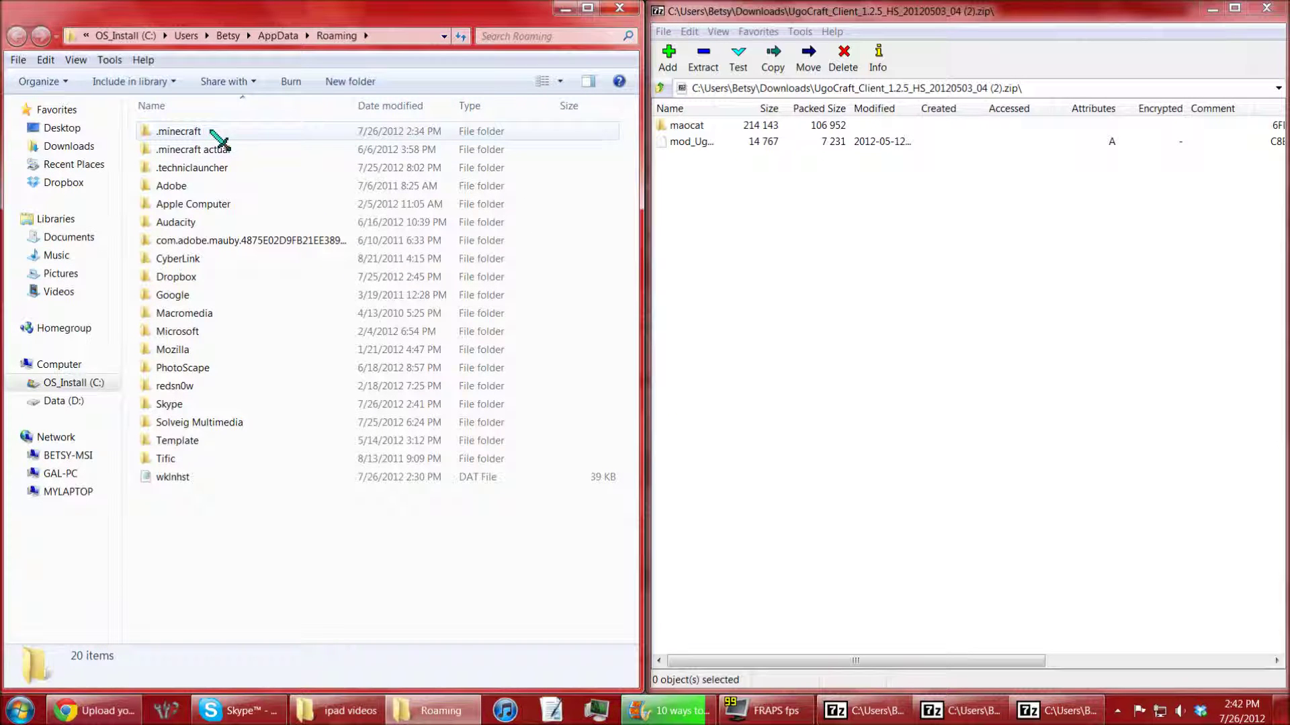
left_click(219, 141)
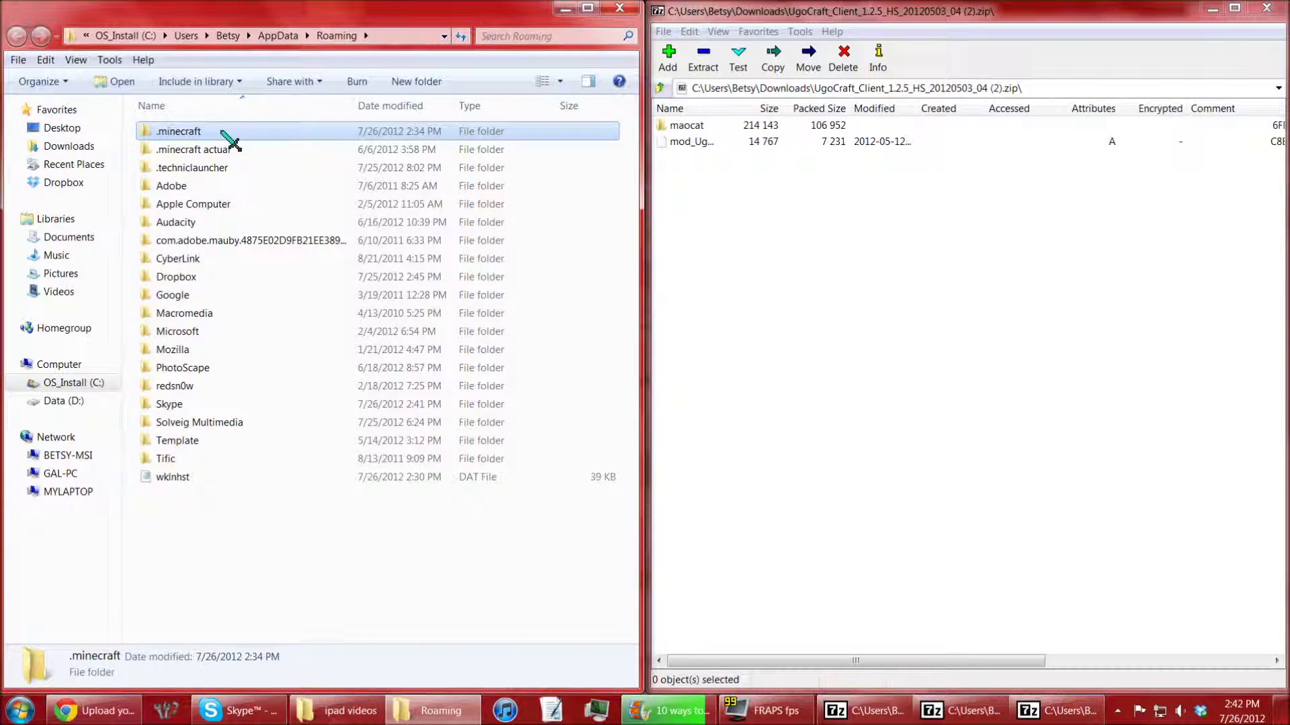
double_click(224, 137)
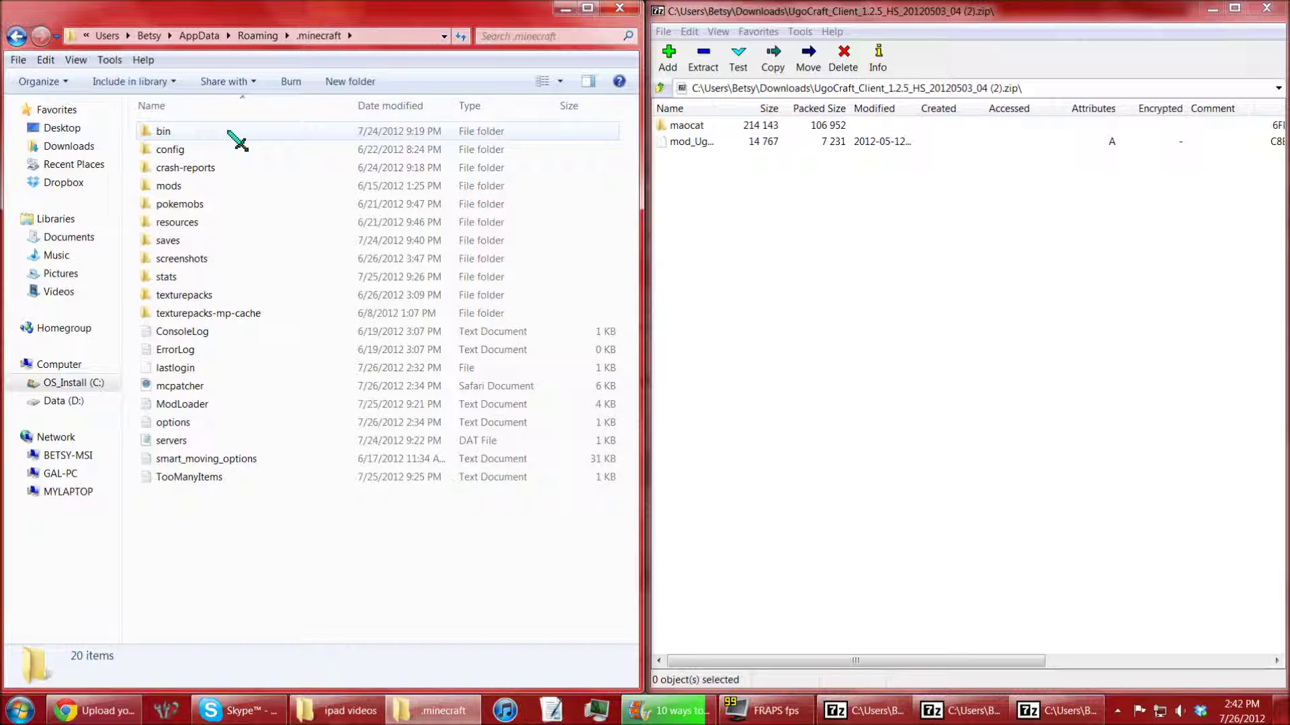
double_click(230, 135)
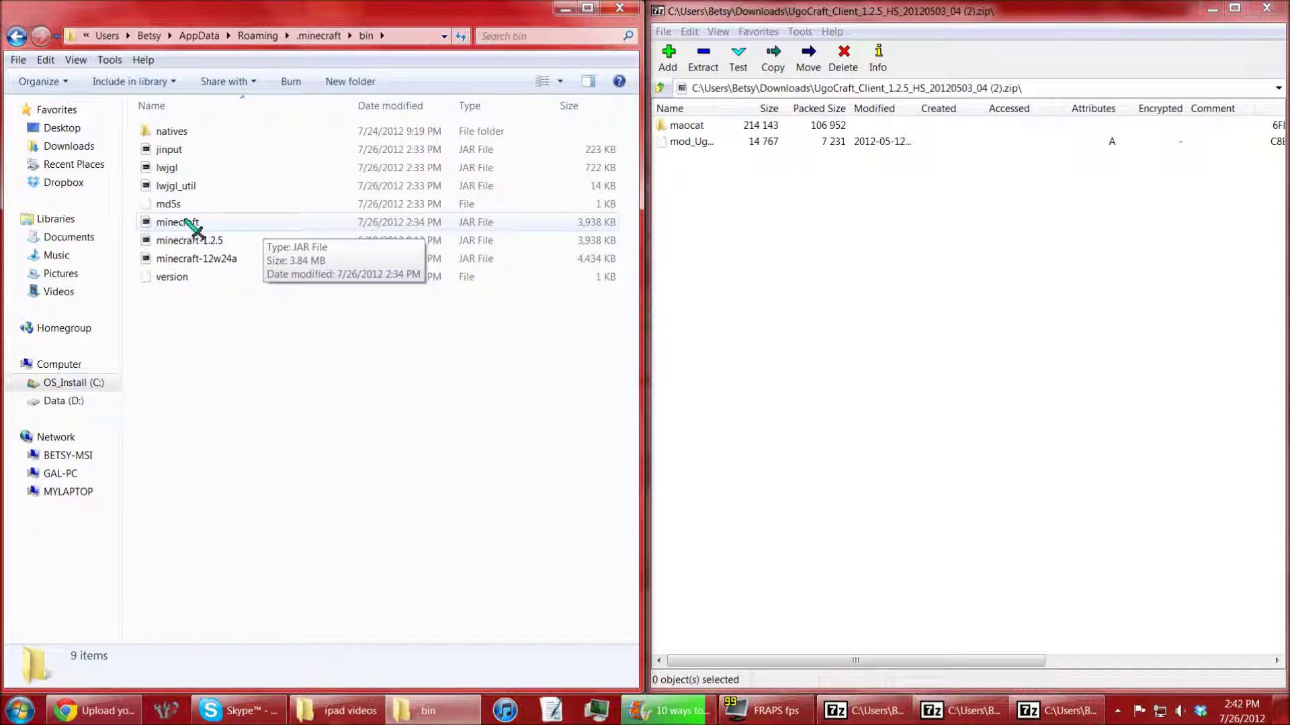
left_click(191, 226)
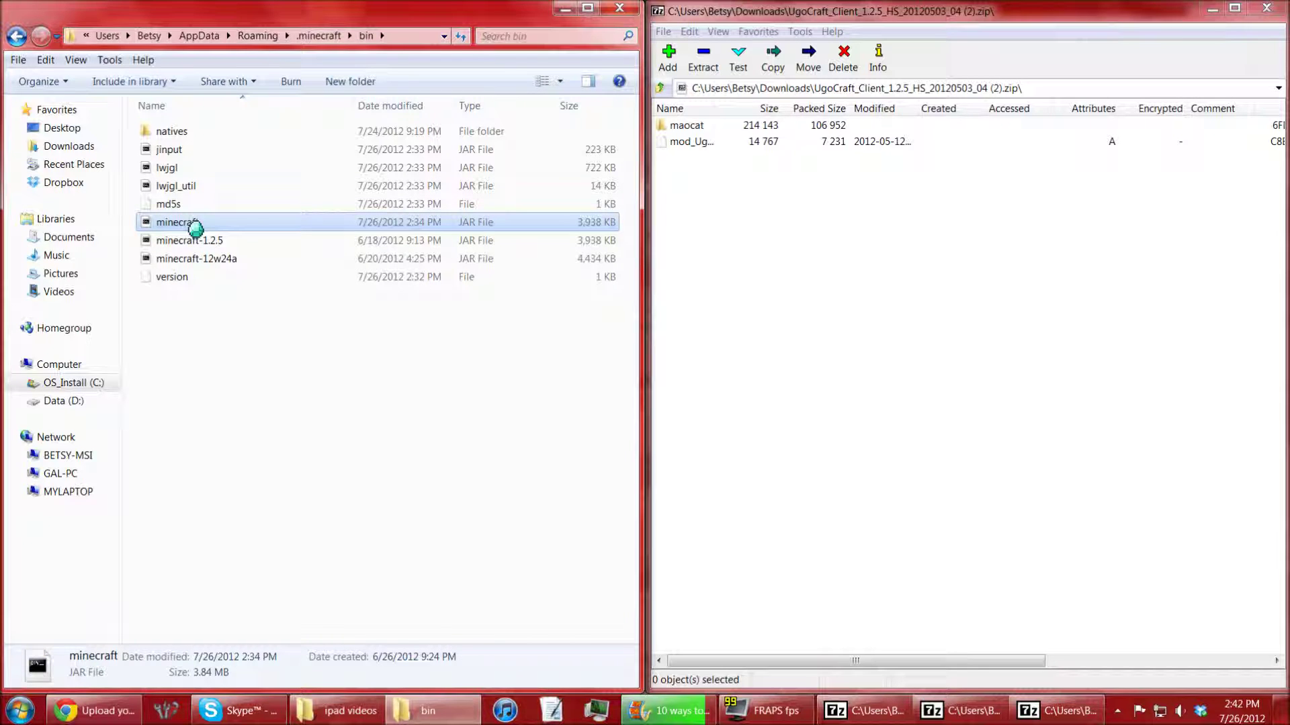
- Open minecraft.jar in 7-Zip on the left half and right-click its META-INF folder
right_click(192, 226)
mouse_move(47, 245)
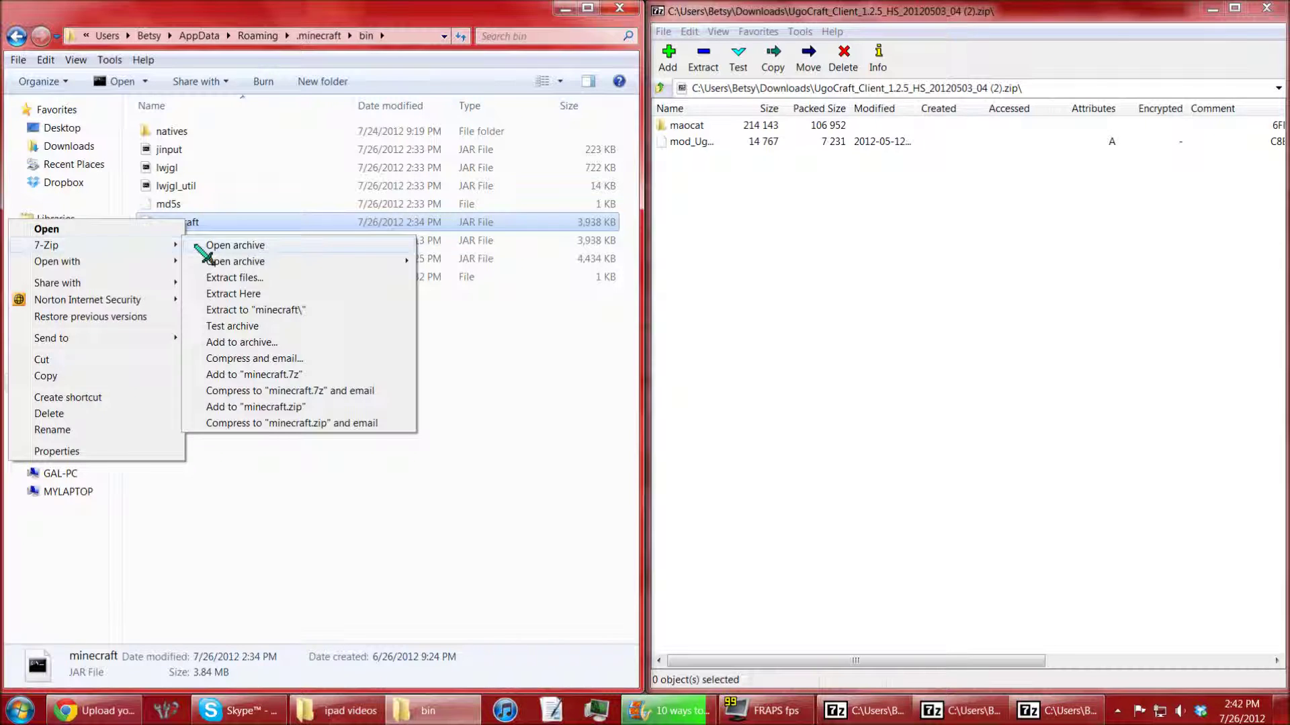
left_click(201, 247)
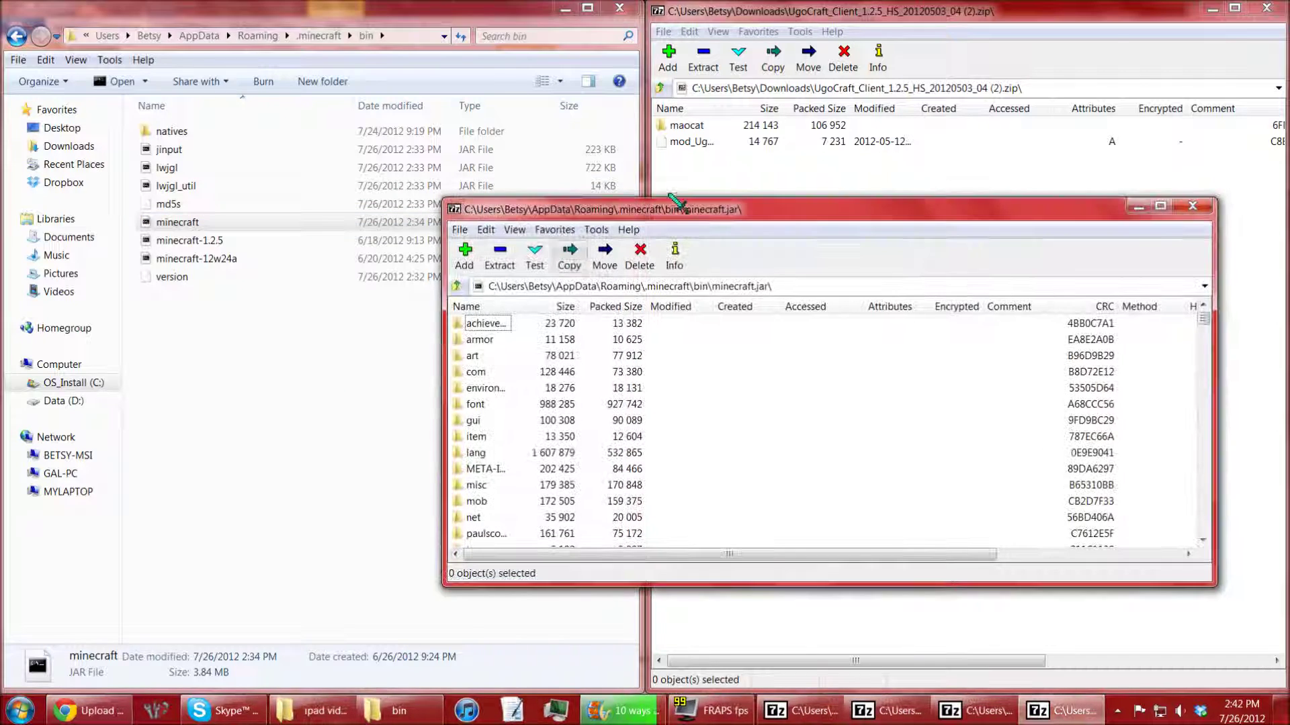
left_click_drag(660, 213, 0, 264)
left_click(41, 270)
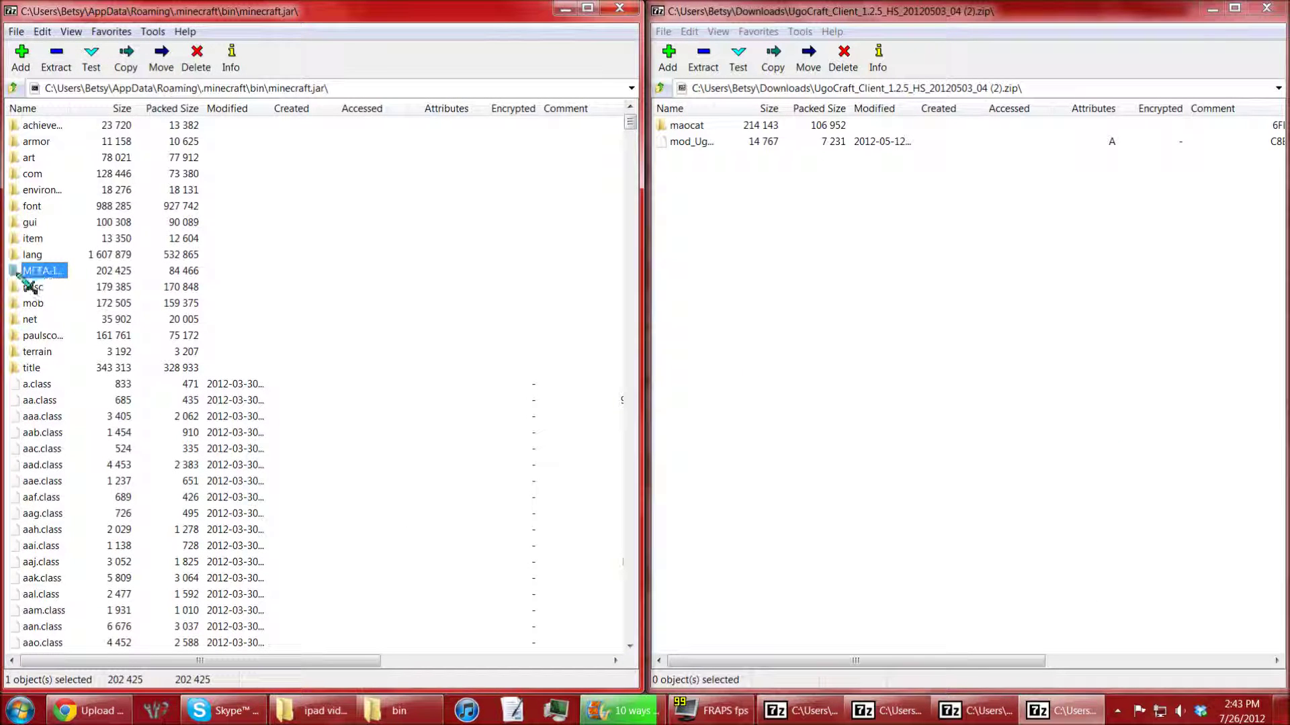
left_click_drag(30, 287, 73, 282)
right_click(48, 283)
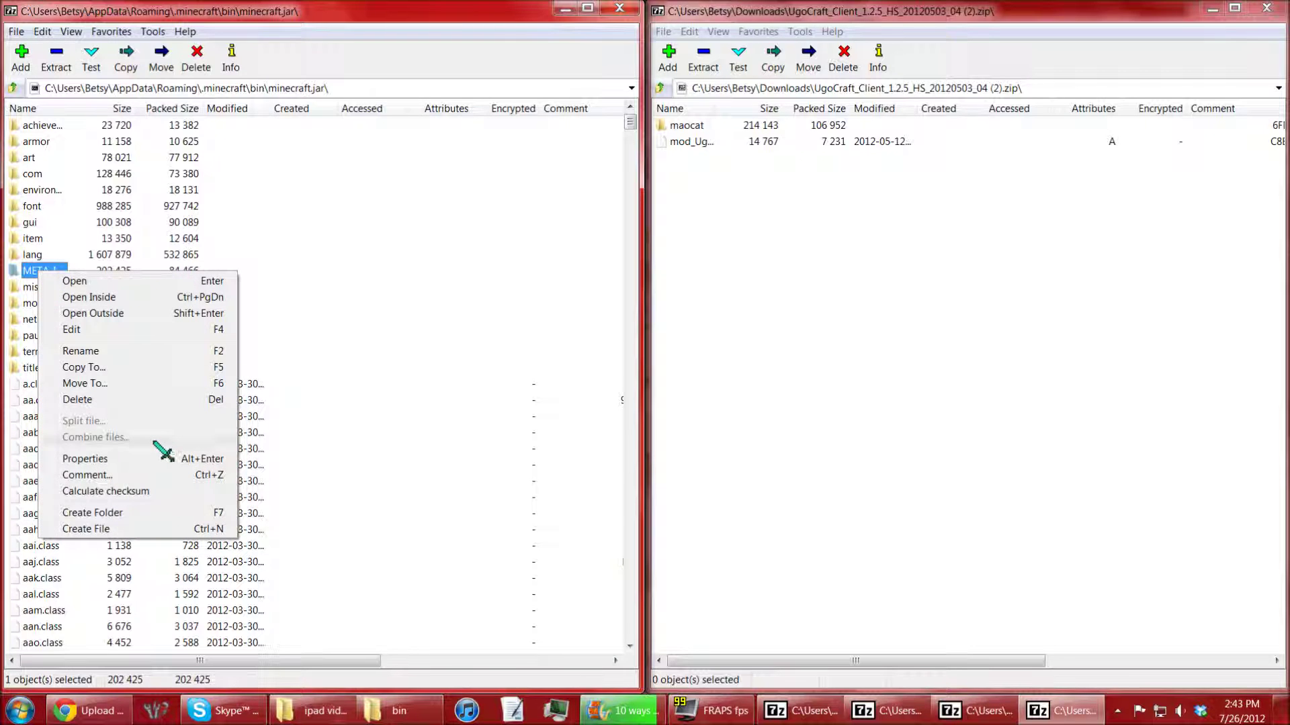
- Delete META-INF and all its contents from minecraft.jar
left_click(157, 400)
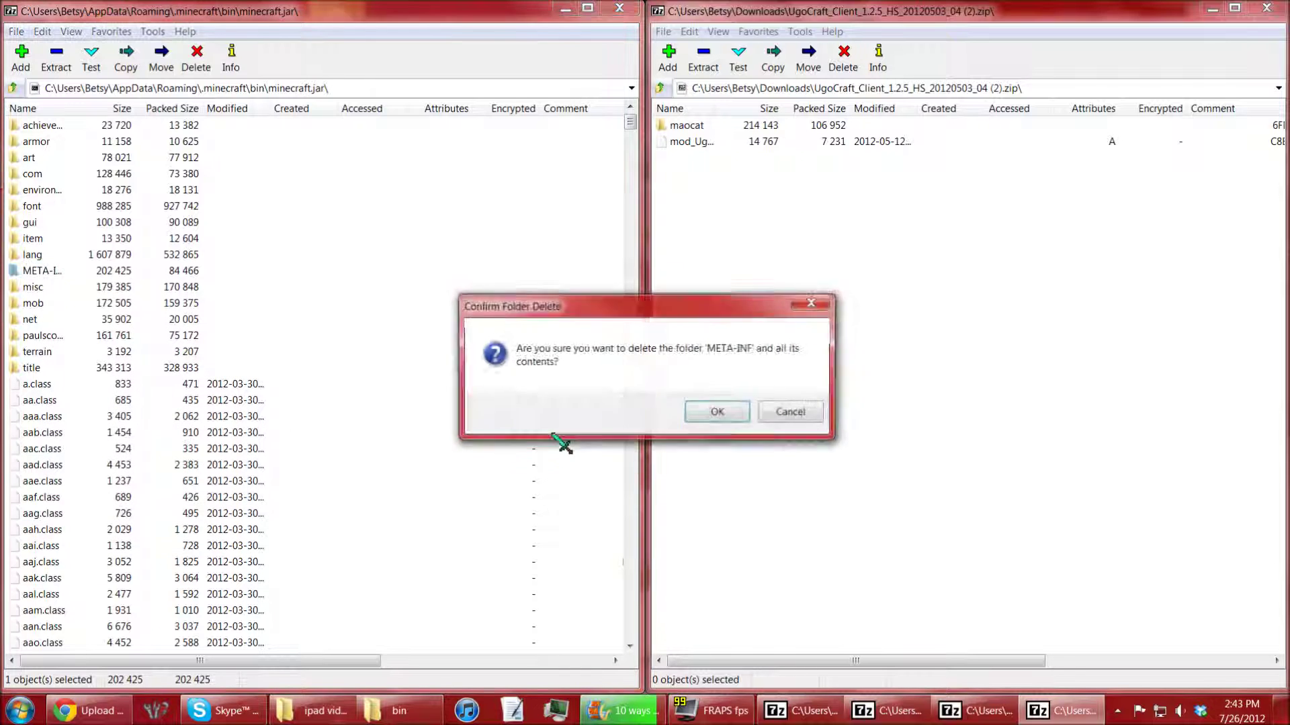
left_click(733, 415)
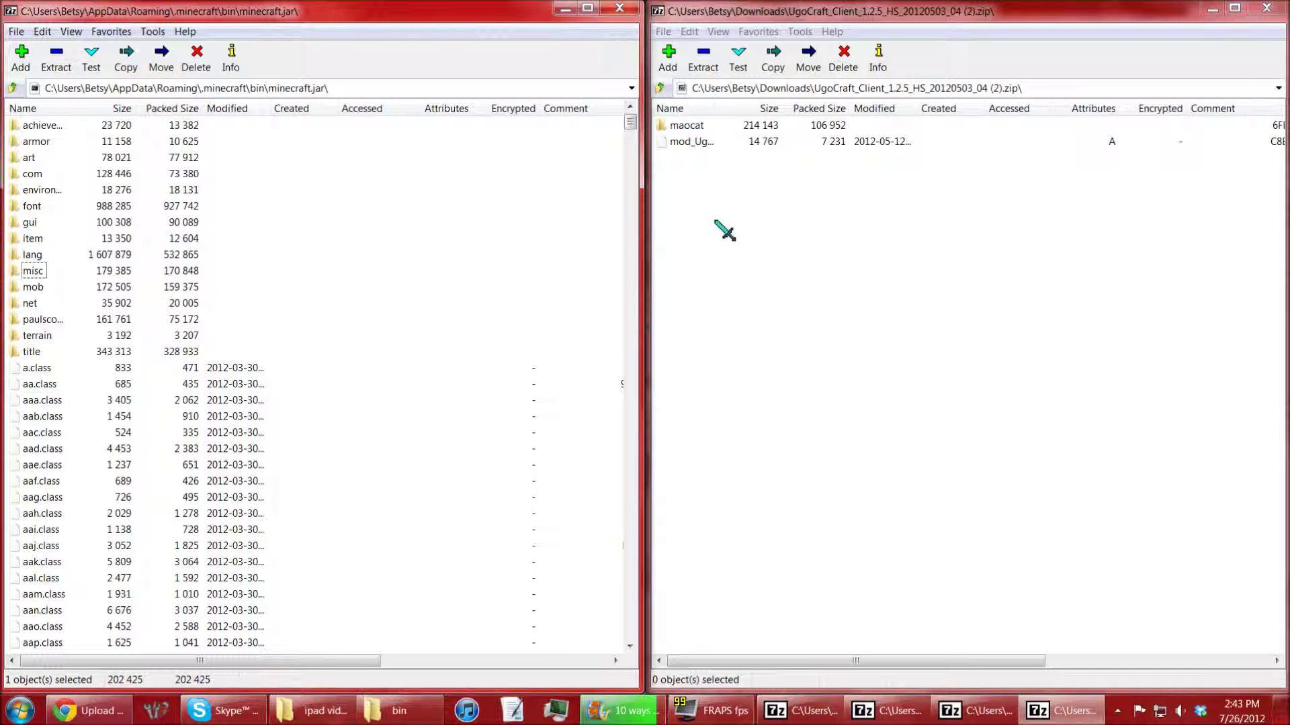
- Drag the maocat folder and mod file from the UgoCraft zip into minecraft.jar and confirm
mouse_move(682, 228)
left_mouse_down()
mouse_move(691, 131)
mouse_move(701, 142)
mouse_move(689, 134)
mouse_move(581, 180)
left_mouse_up()
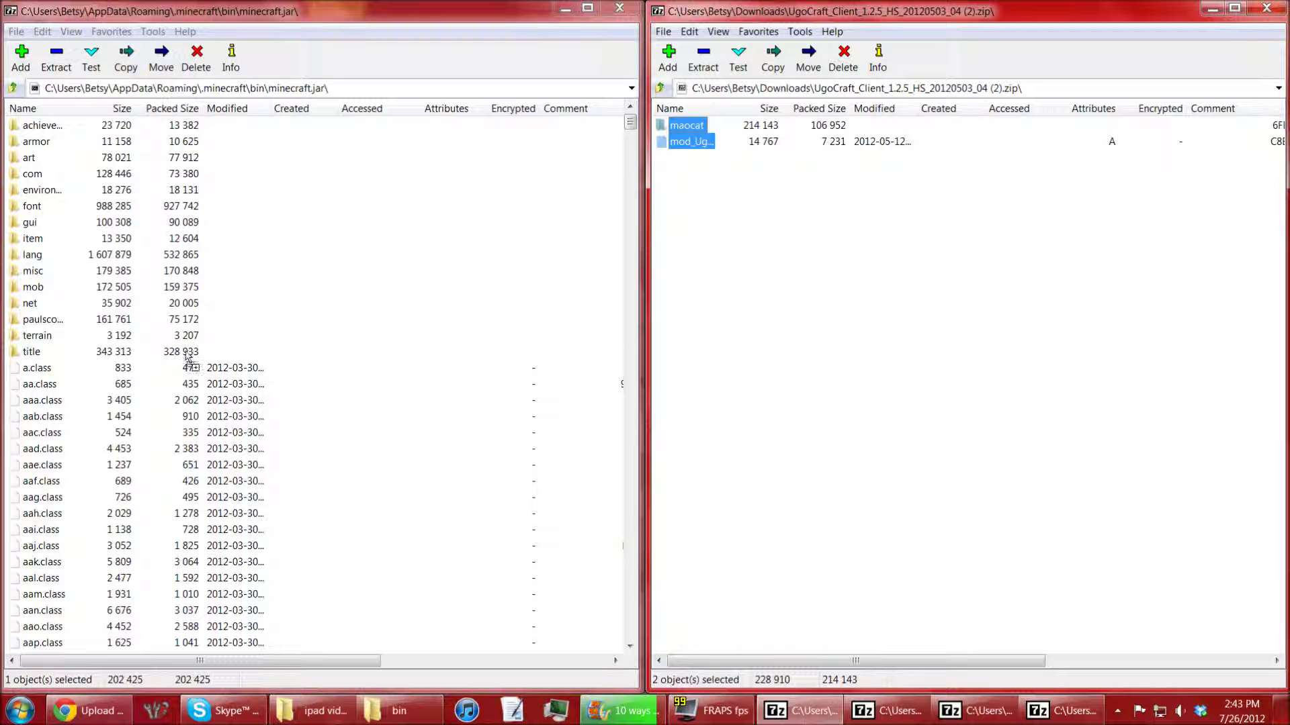
left_click_drag(484, 223, 121, 392)
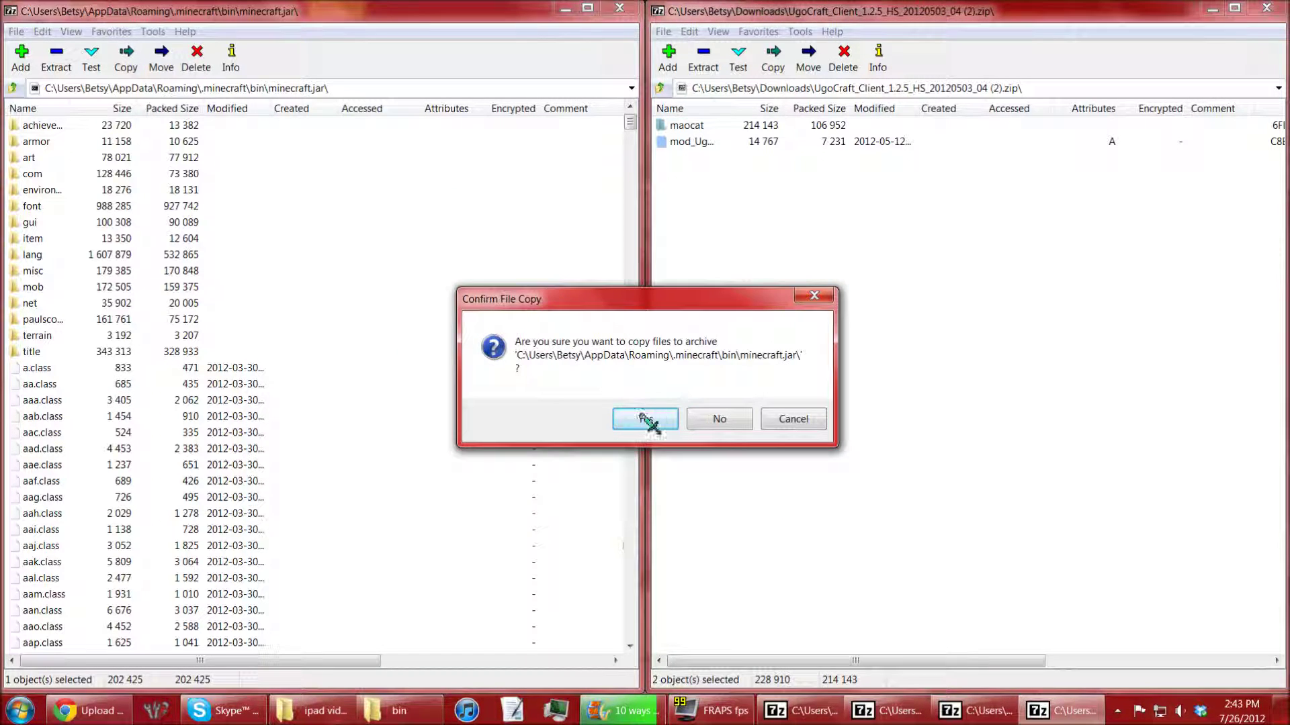
left_click(642, 422)
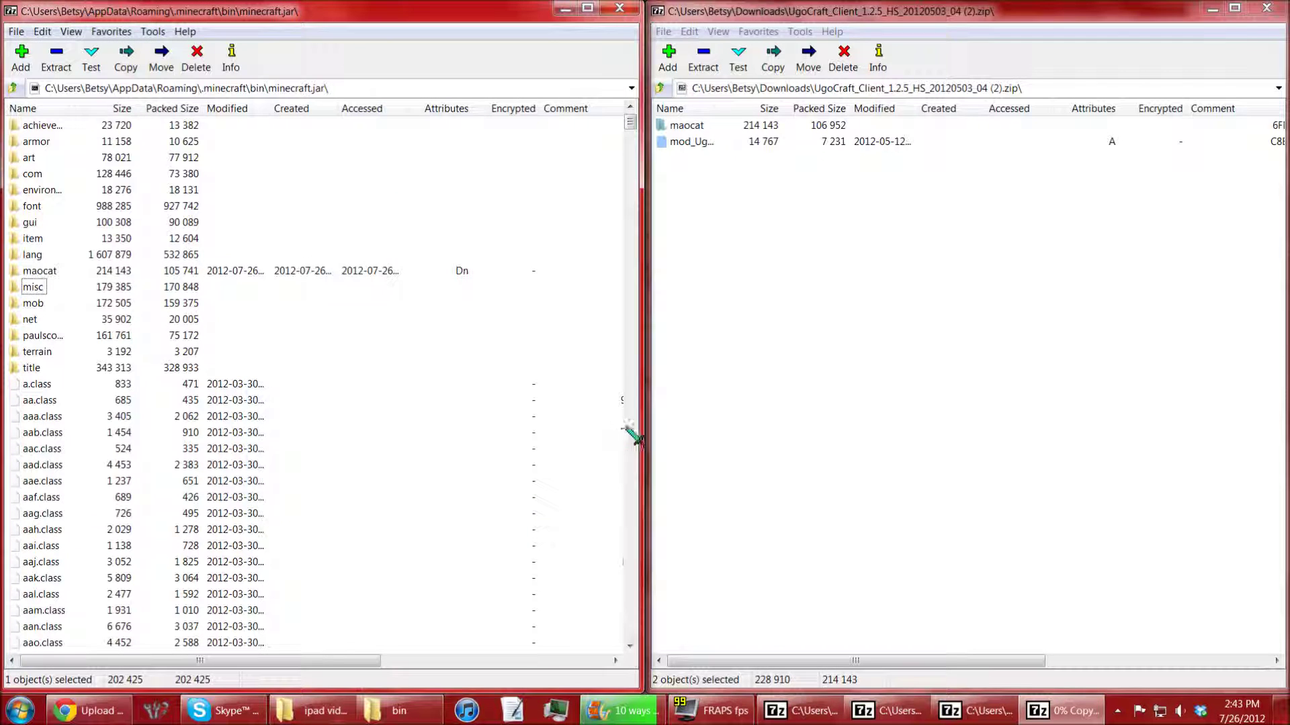
- Close UgoCraft, copy ModLoader (5).zip's 19 class files into minecraft.jar, and close ModLoader
left_click(1266, 9)
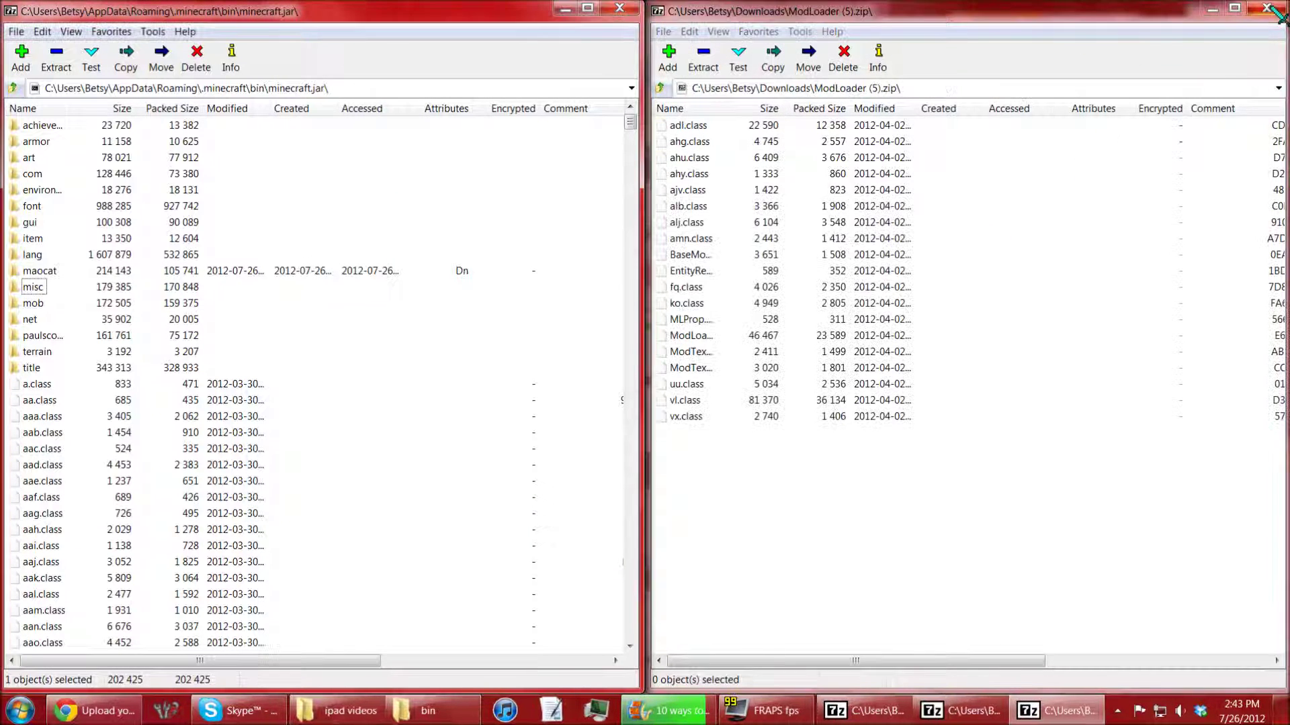
mouse_move(713, 556)
left_mouse_down()
mouse_move(681, 131)
mouse_move(325, 350)
left_mouse_up()
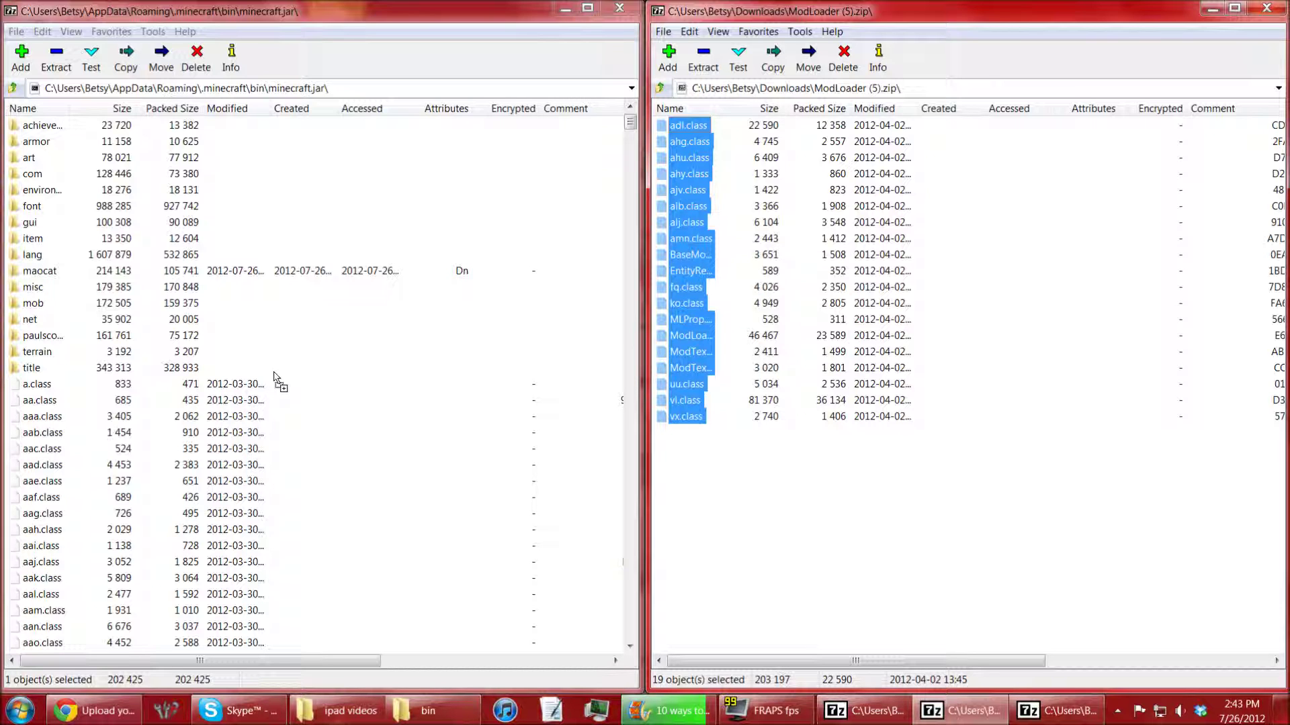
left_click_drag(275, 378, 279, 379)
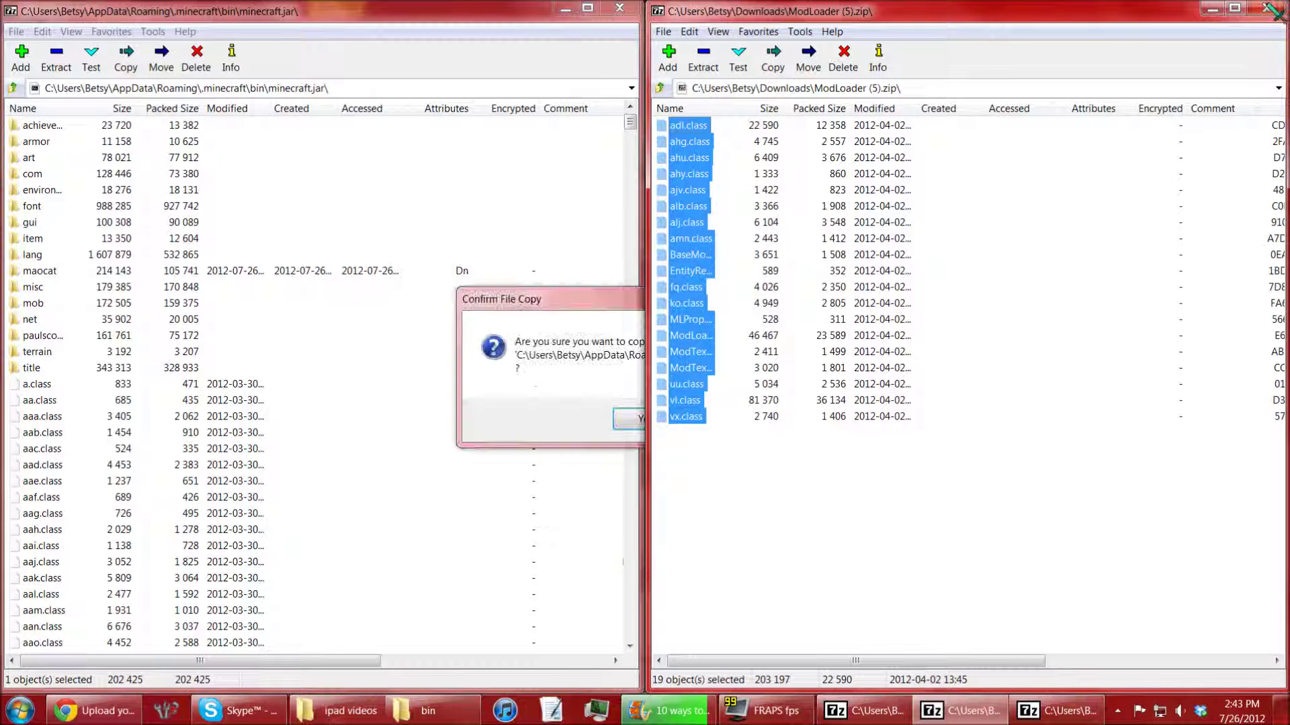
left_click(562, 302)
left_click(637, 420)
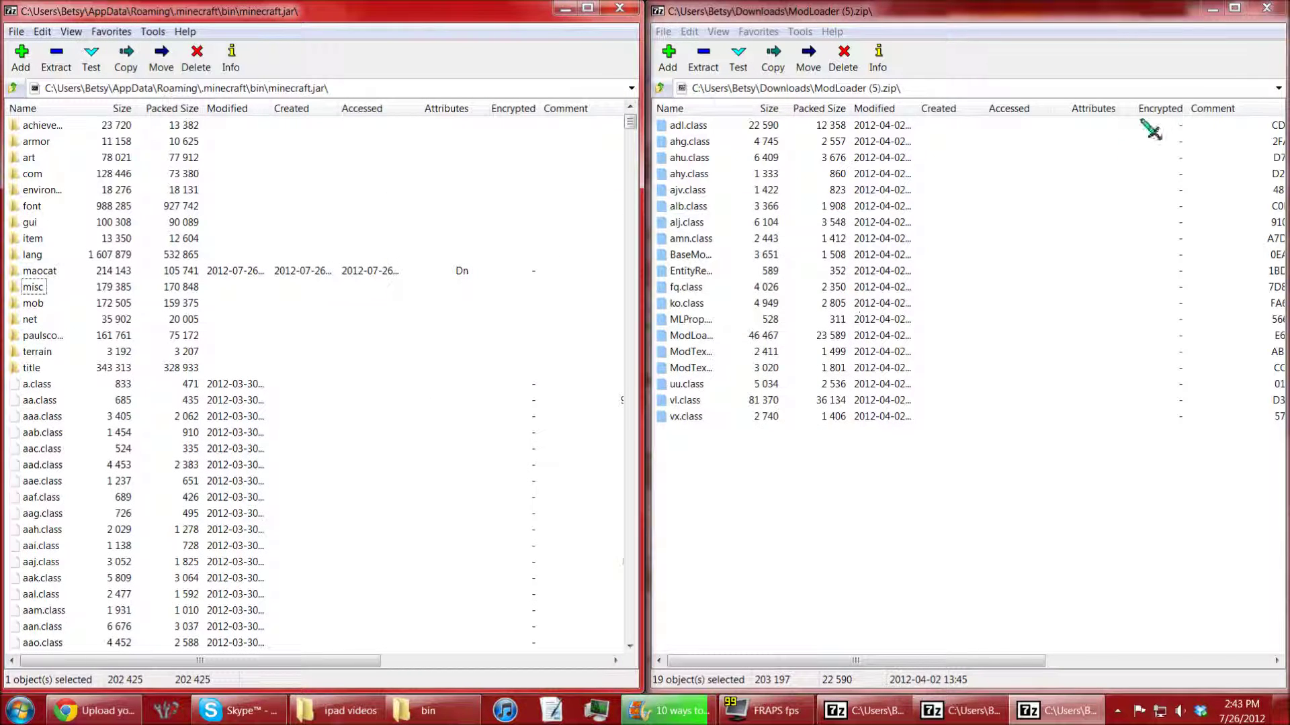
left_click(1267, 8)
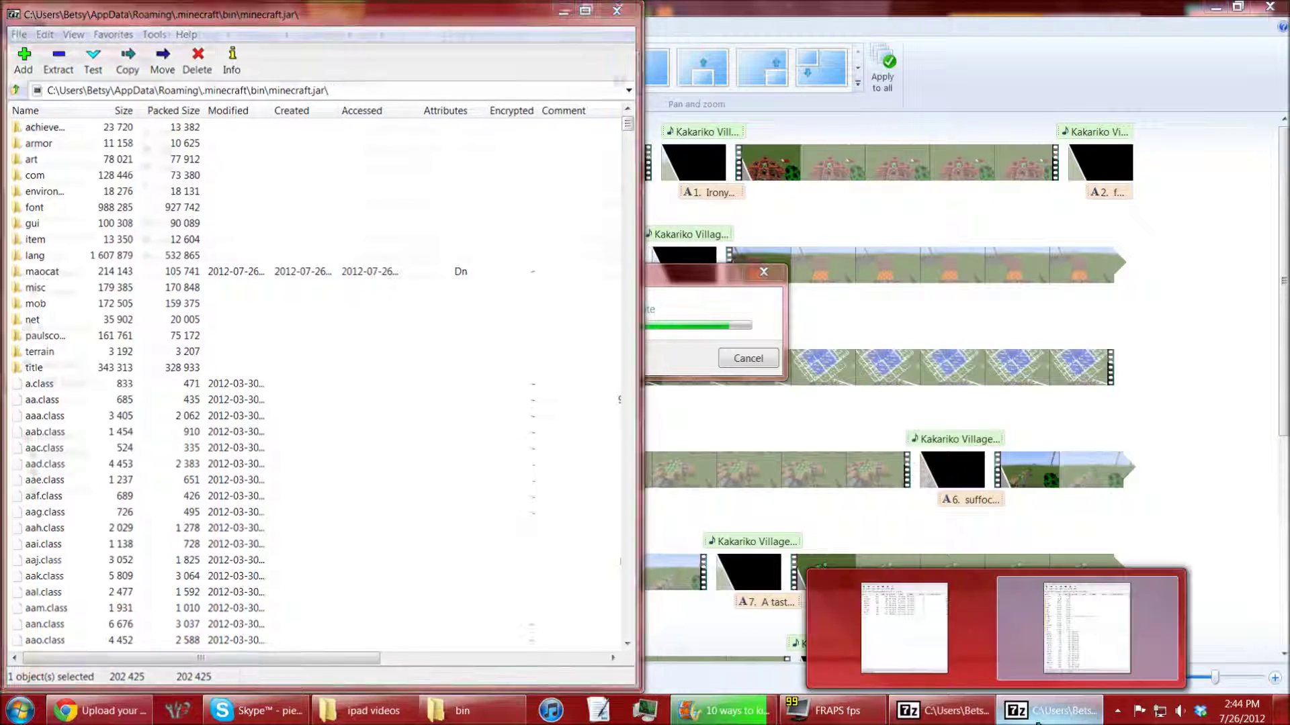
- Restore the archive windows and copy the nine ModLoaderMP 1.2.5 class files into minecraft.jar
left_click(1045, 714)
left_click(1044, 714)
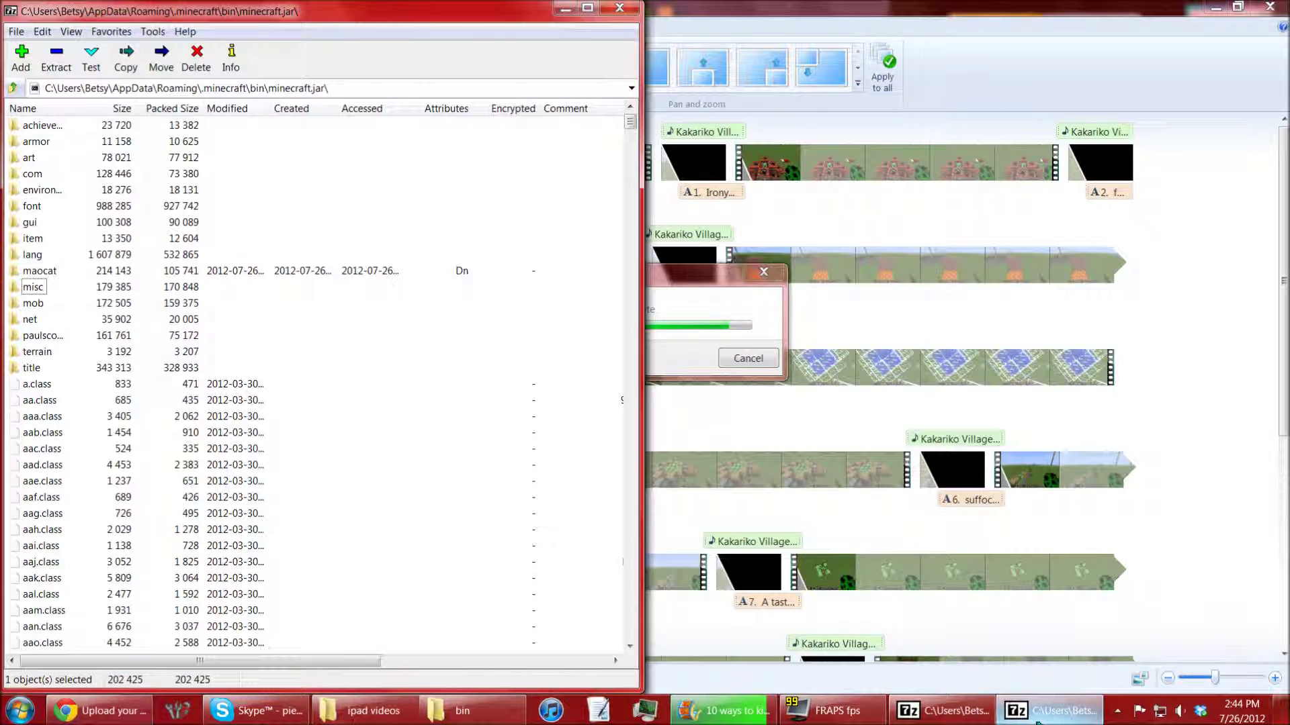
left_click(952, 711)
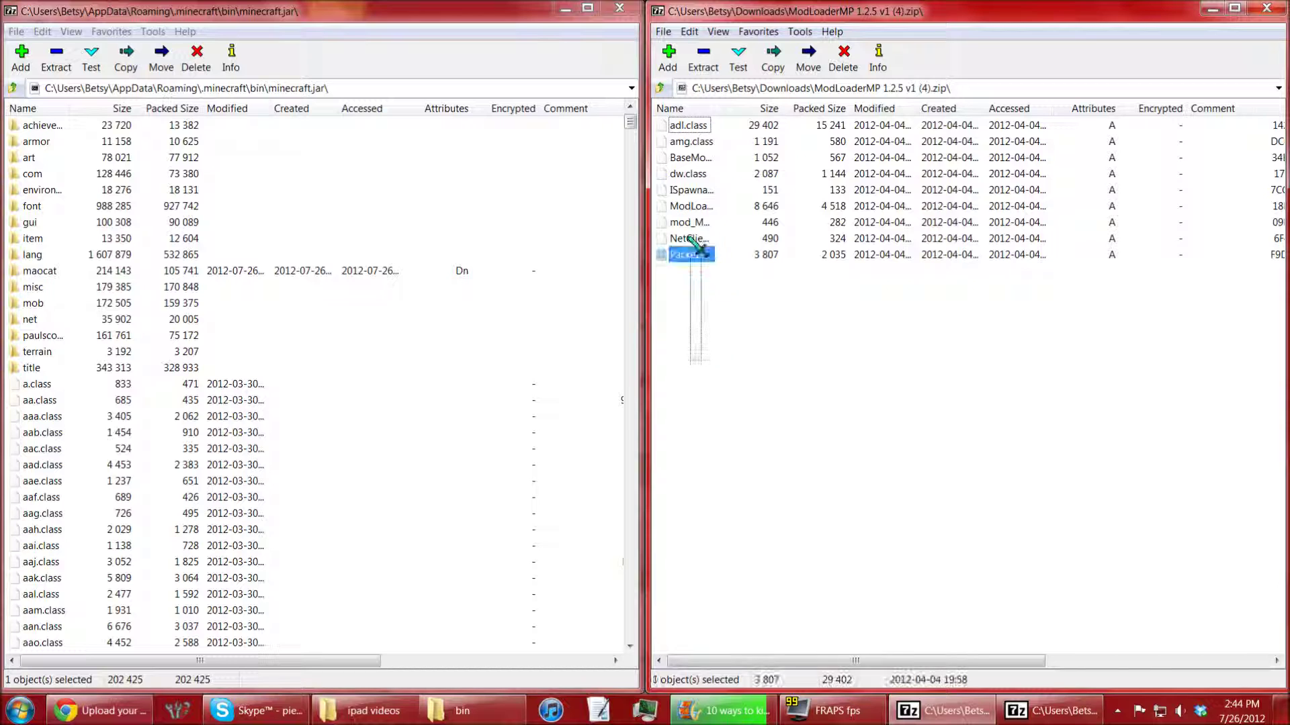
mouse_move(704, 364)
left_mouse_down()
mouse_move(672, 126)
mouse_move(697, 132)
left_mouse_up()
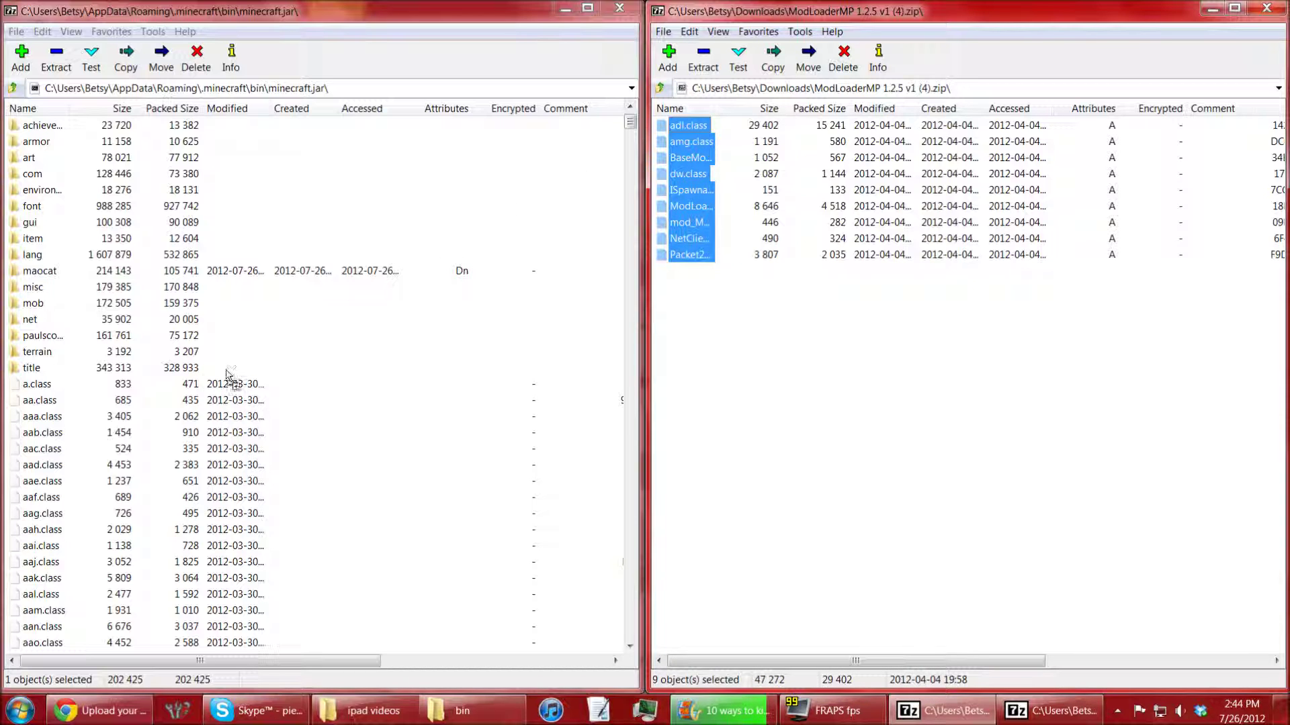
left_click_drag(698, 132, 119, 408)
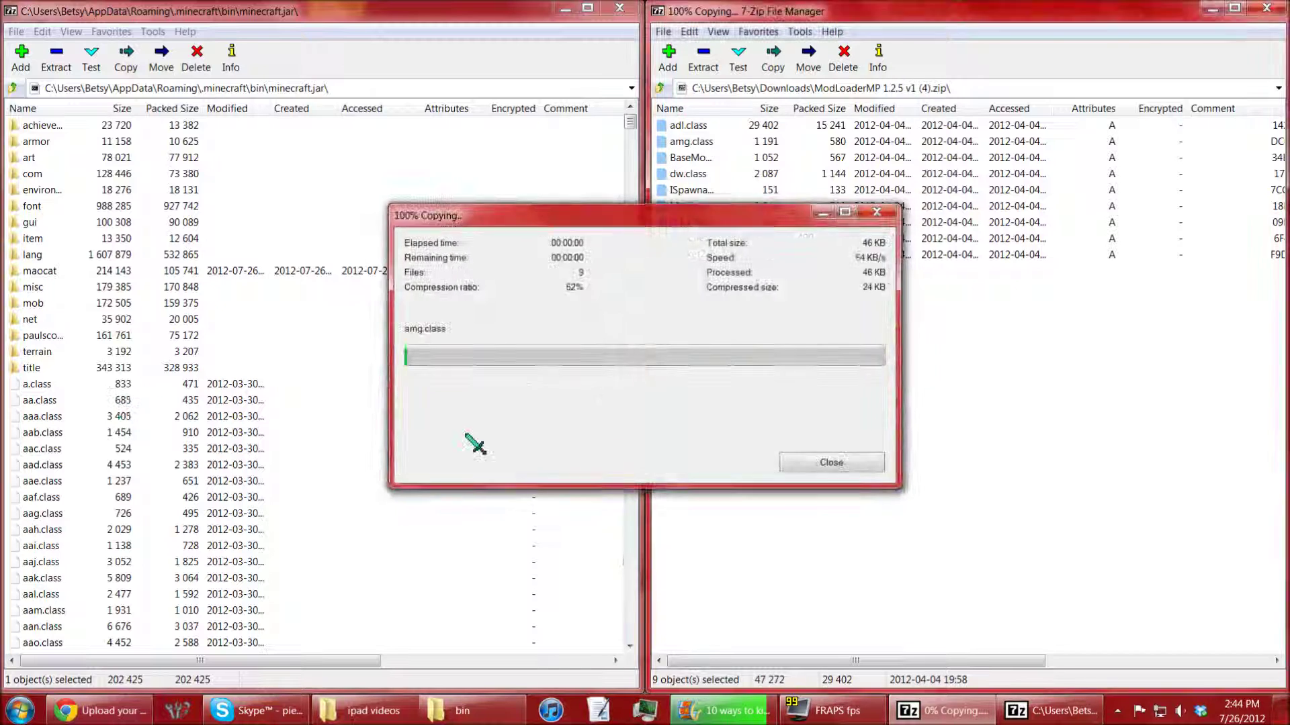
left_click(591, 301)
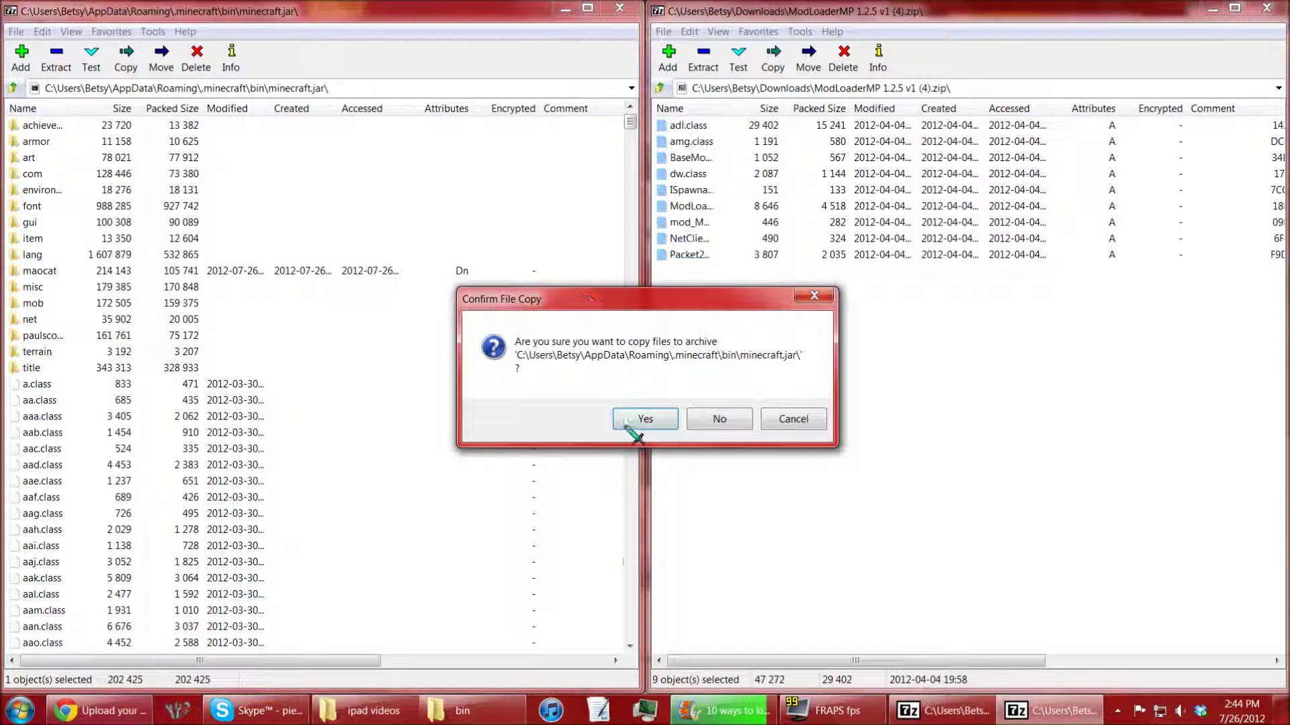
left_click(645, 419)
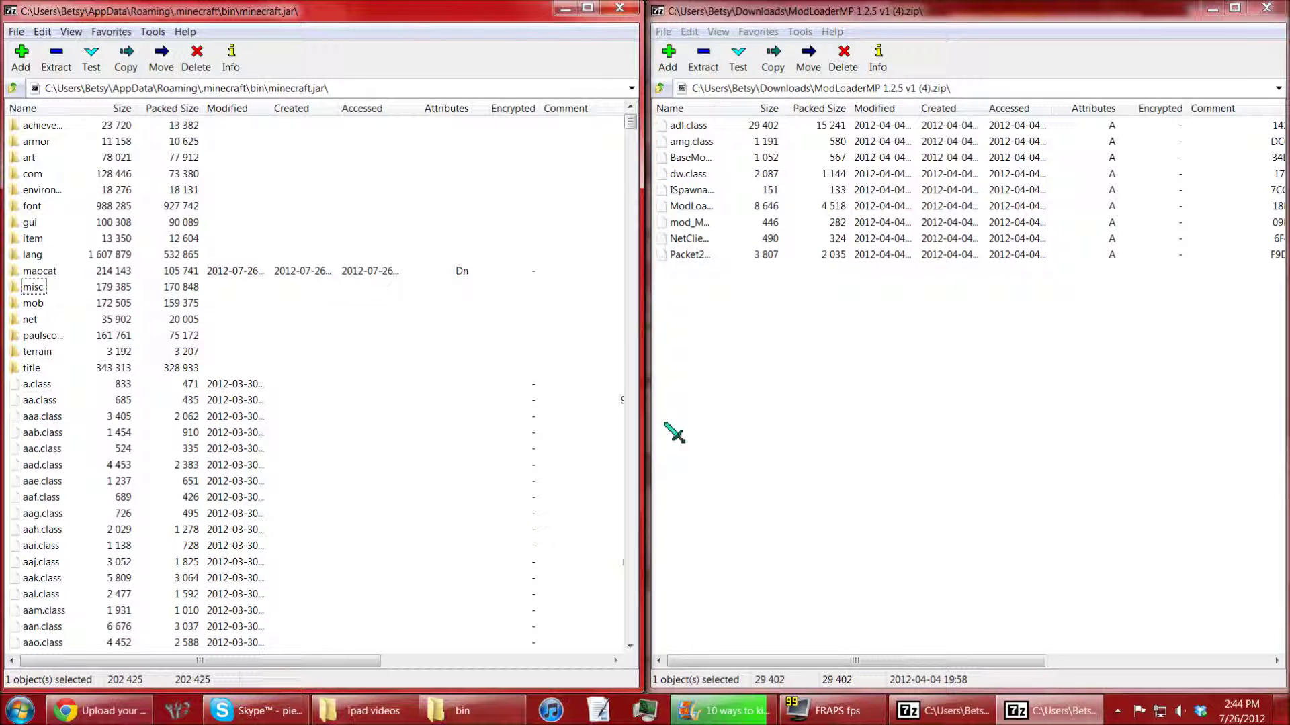
- Close the ModLoaderMP and minecraft.jar archives and the bin folder, then show the desktop
left_click(1266, 8)
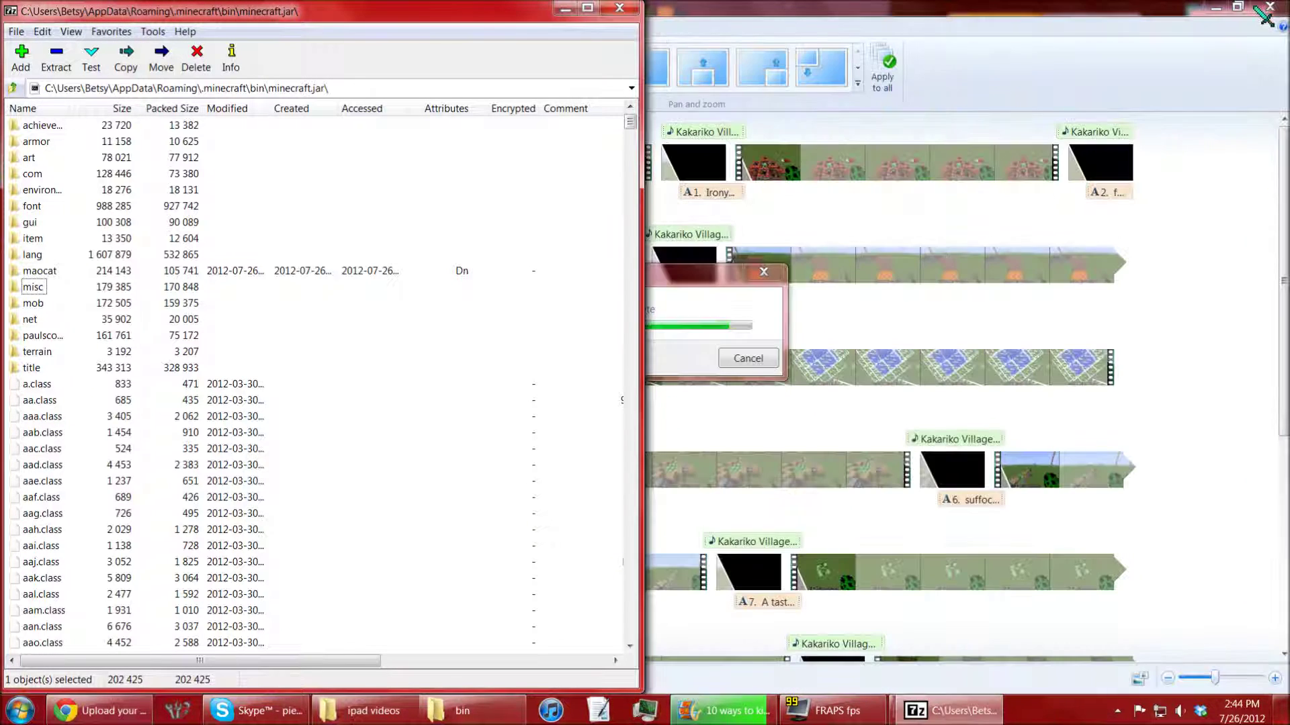
left_click(619, 9)
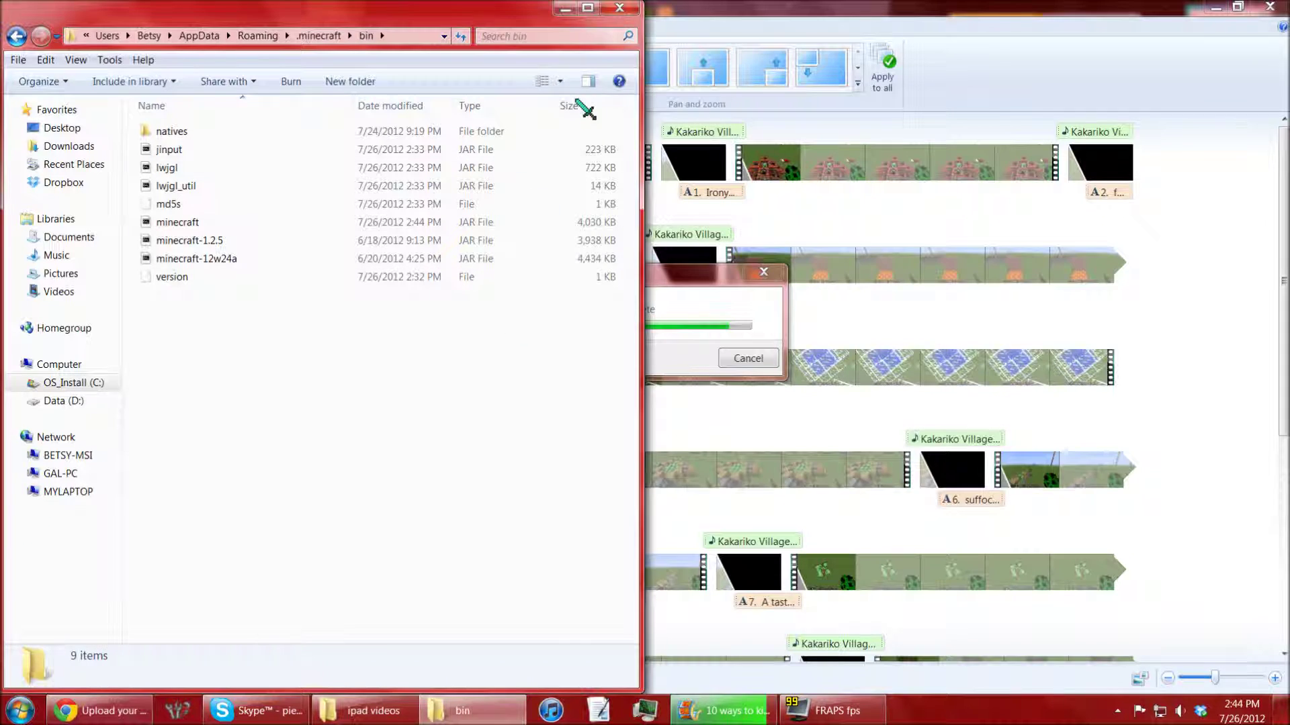
left_click(620, 9)
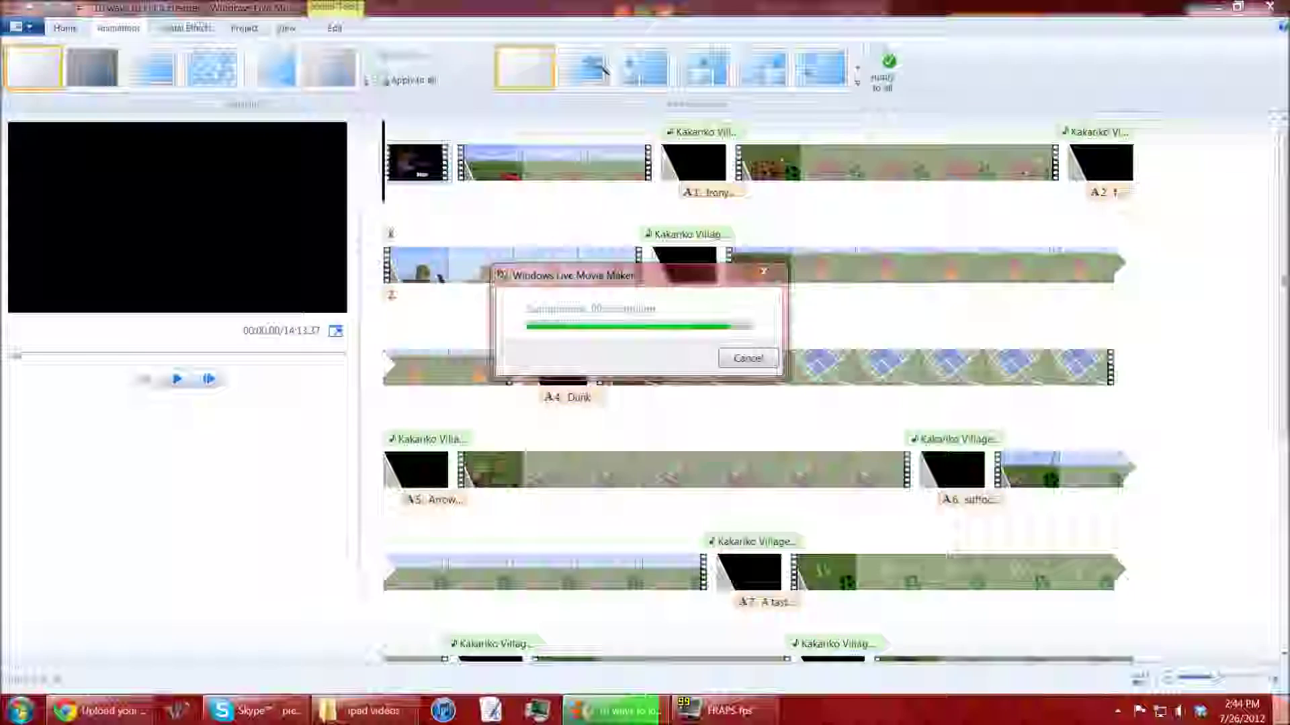
left_click(1283, 712)
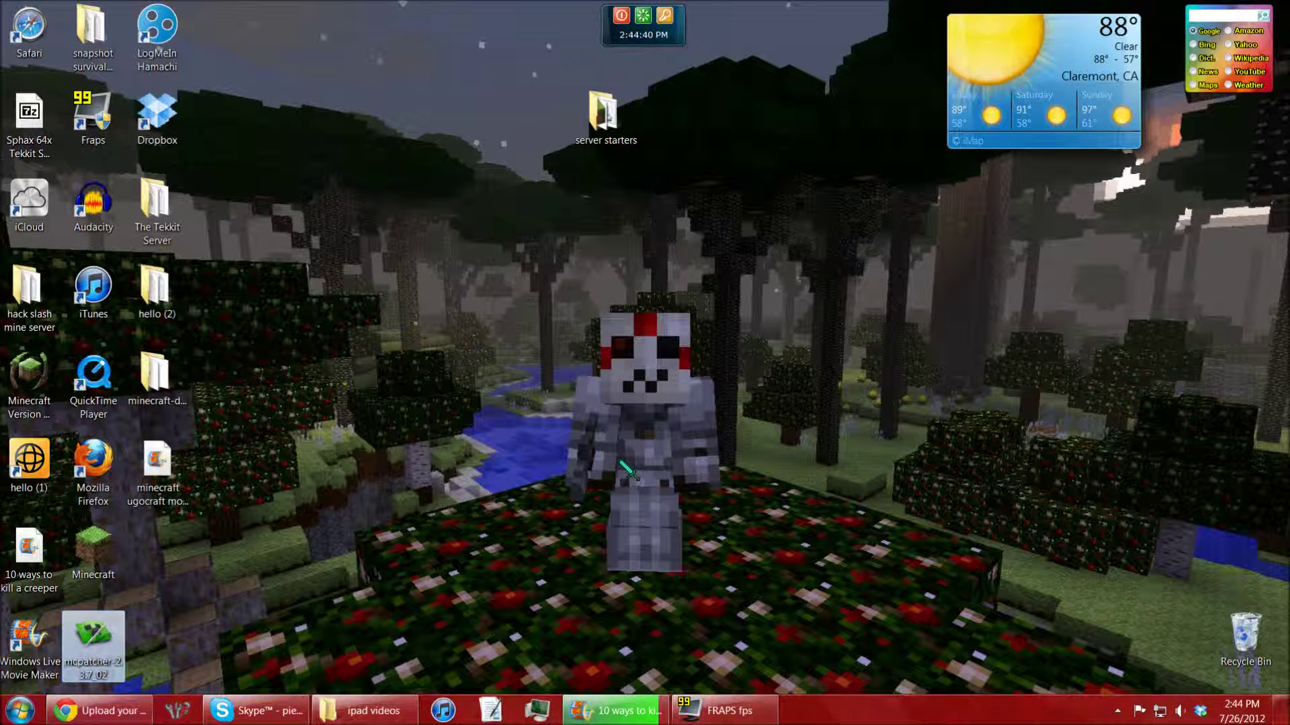